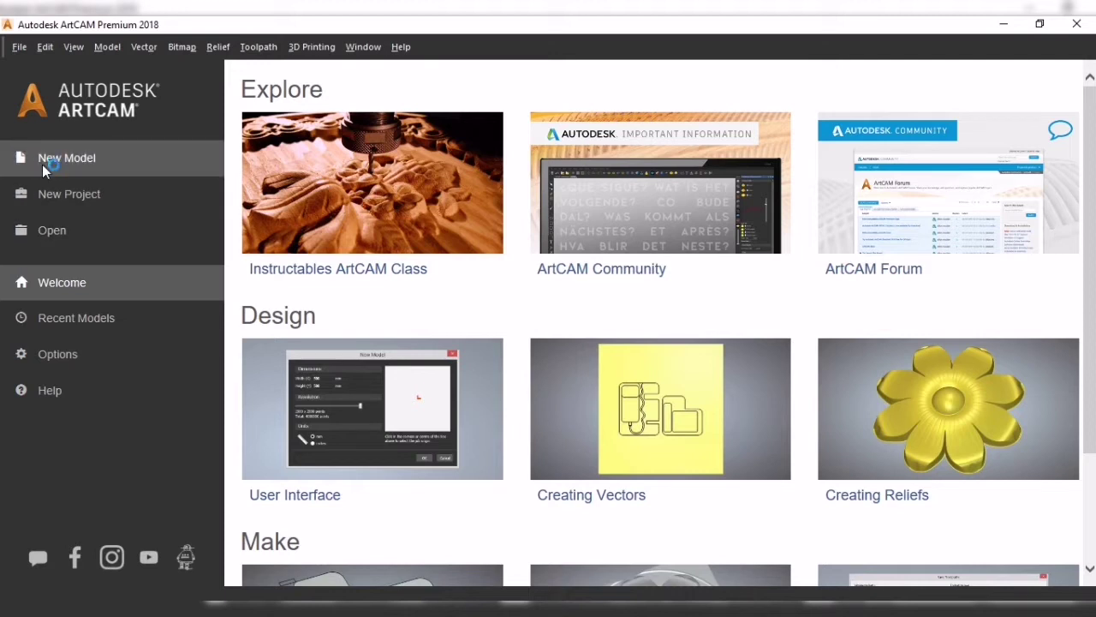
Create a new model 120 mm wide and 120 mm high at 2000 x 2000 points resolution.
double_click(416, 230)
click(414, 251)
double_click(415, 251)
click(420, 232)
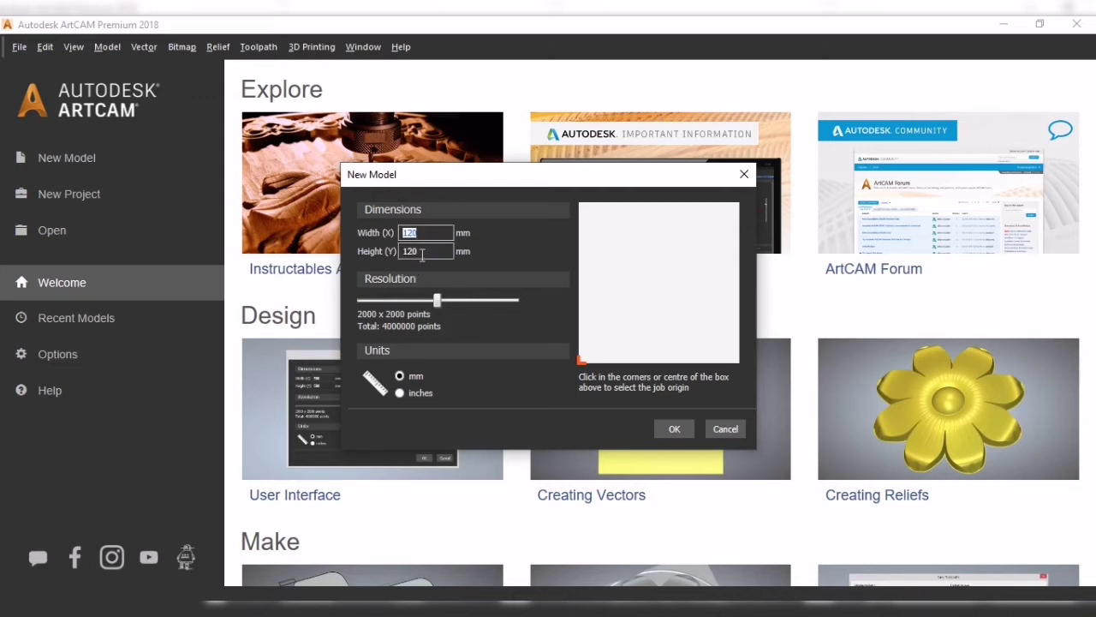
double_click(417, 250)
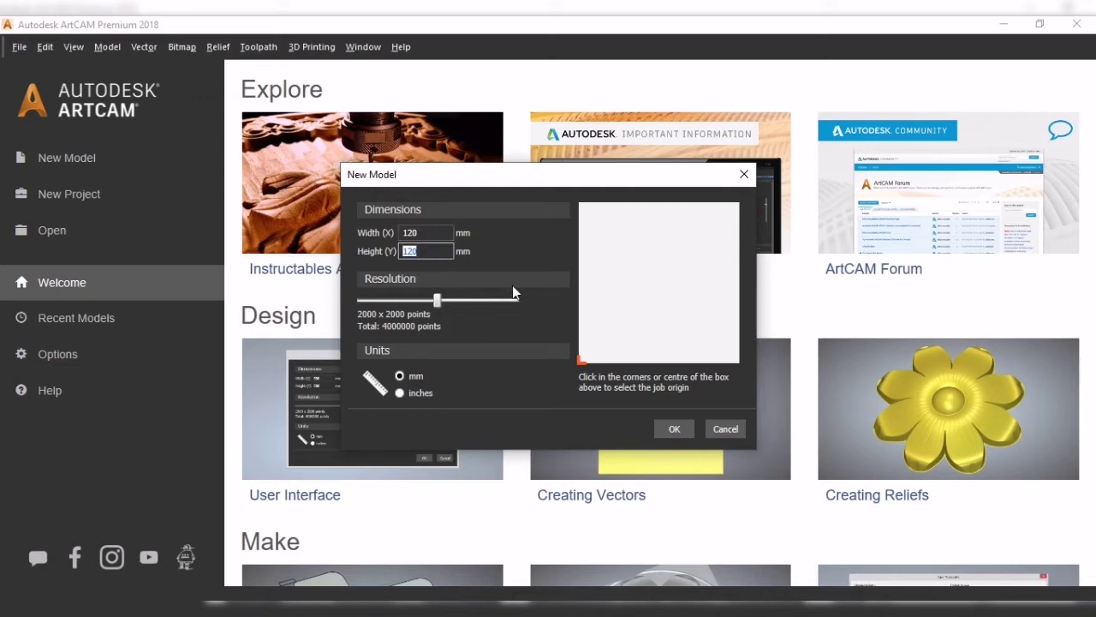
click(675, 439)
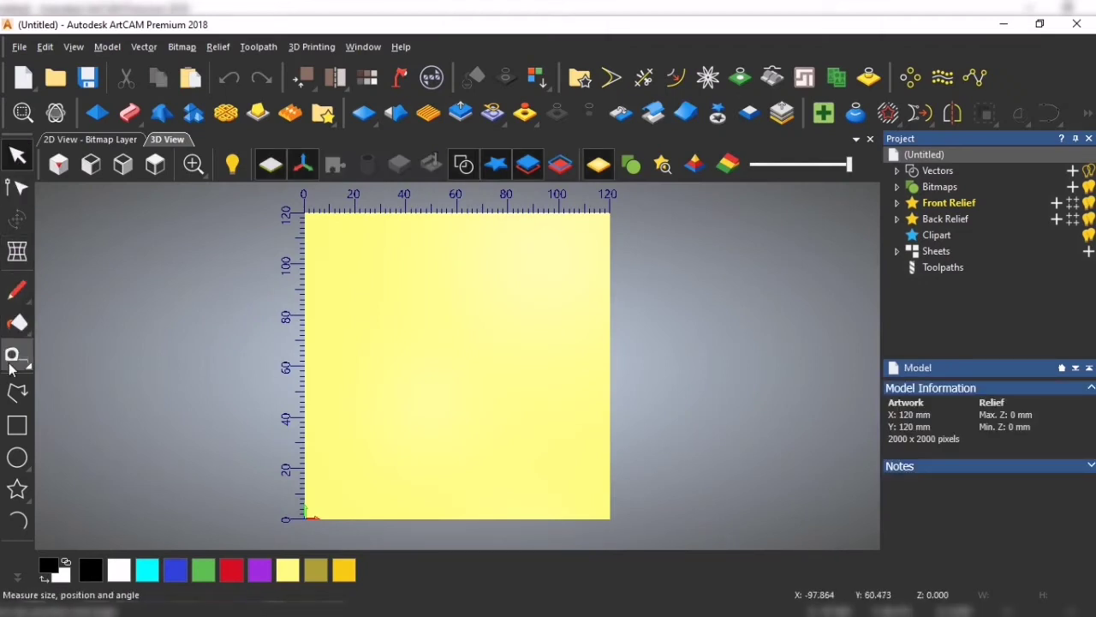
Start the Text tool, try the ArtDeco (arcs) font and set the font back to Arial.
click(17, 576)
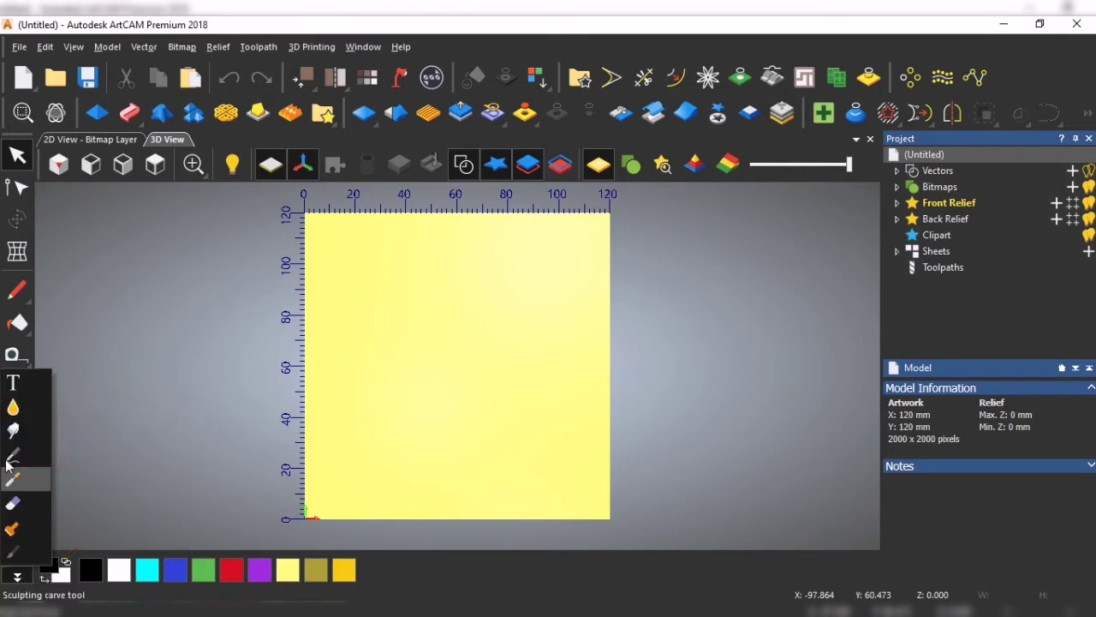
click(13, 384)
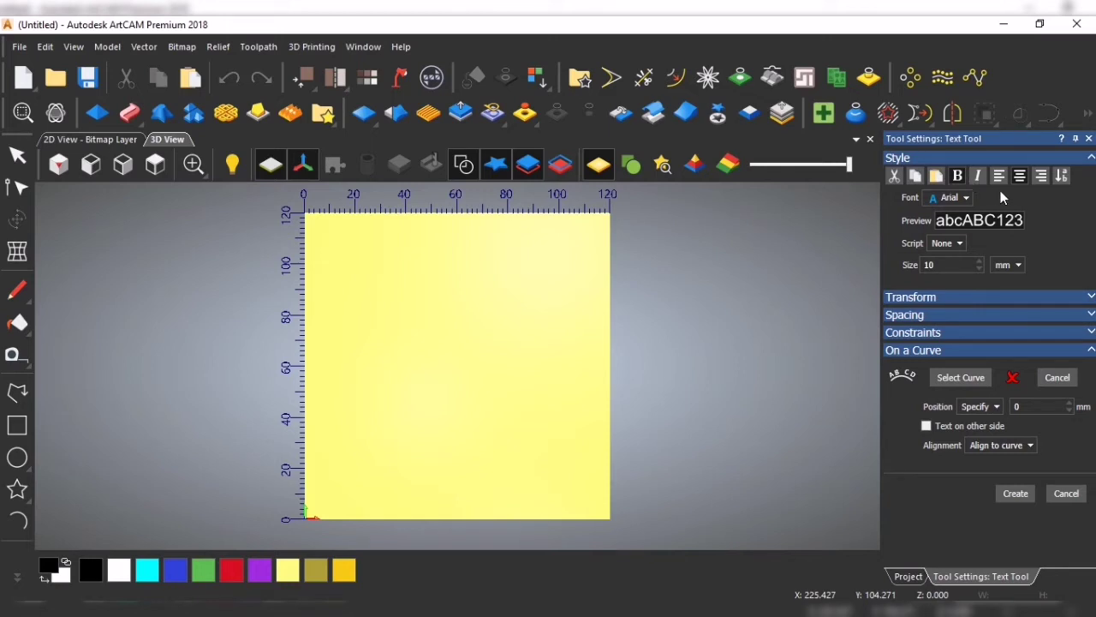
click(966, 197)
click(951, 216)
click(951, 197)
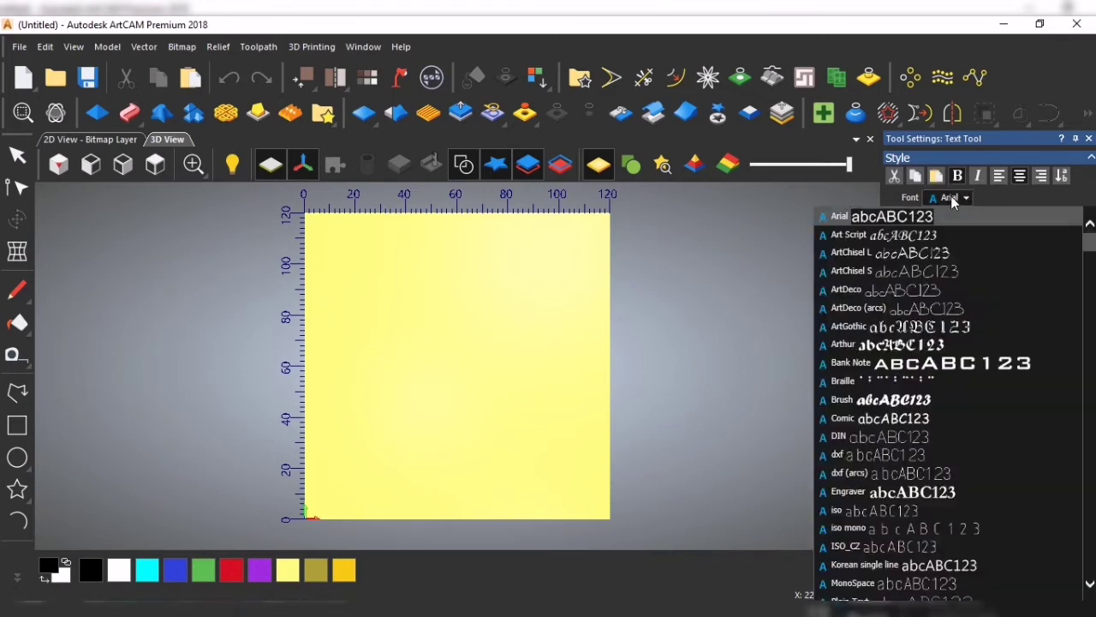
click(904, 311)
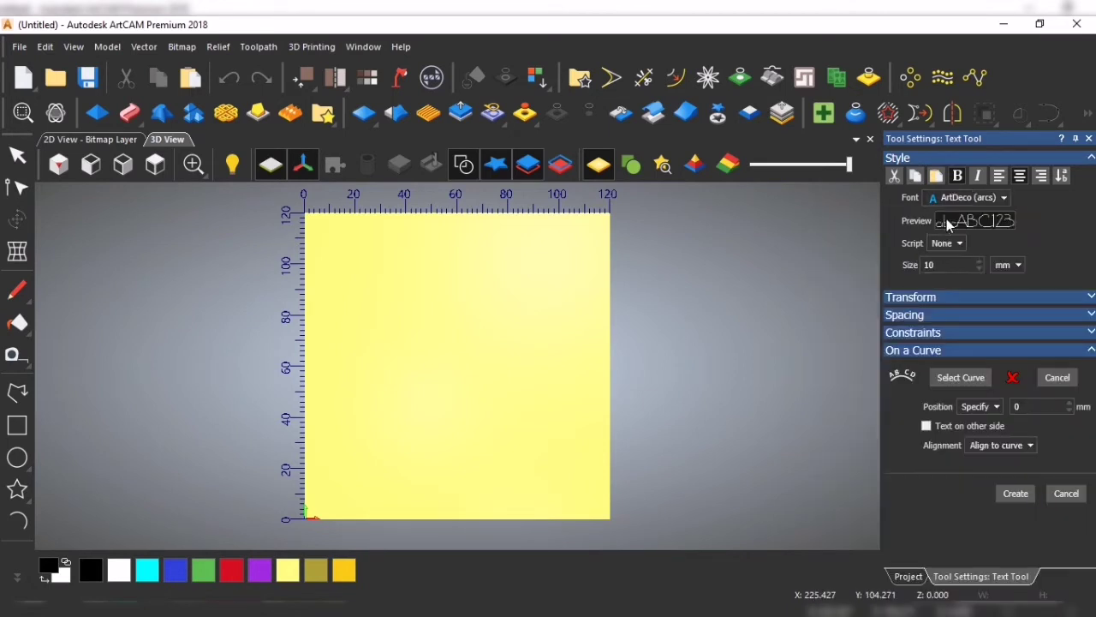
click(992, 196)
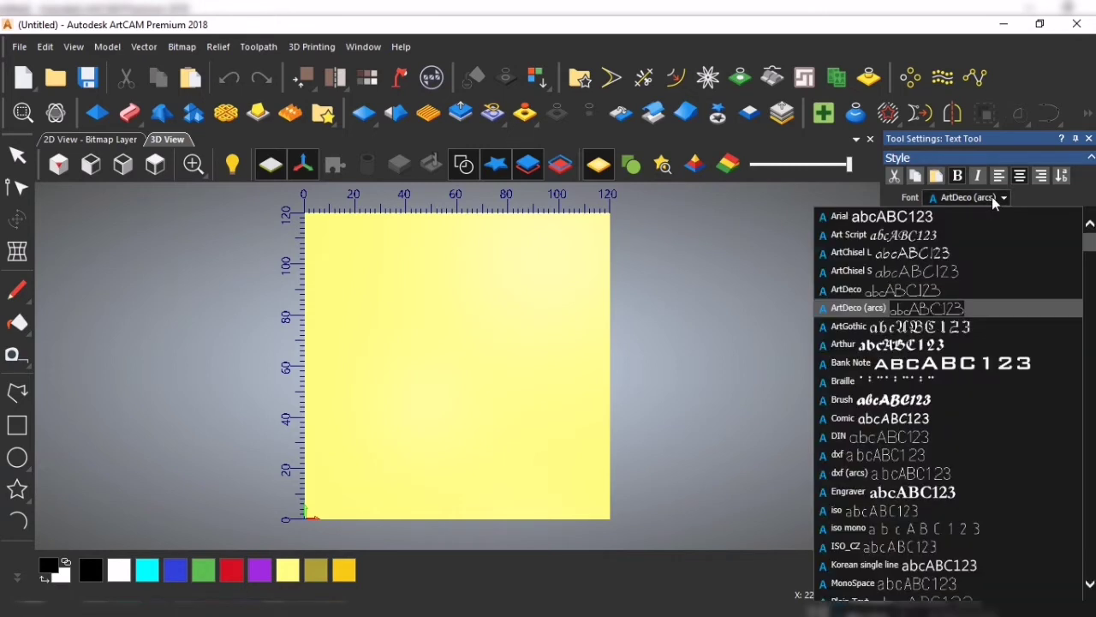
click(925, 216)
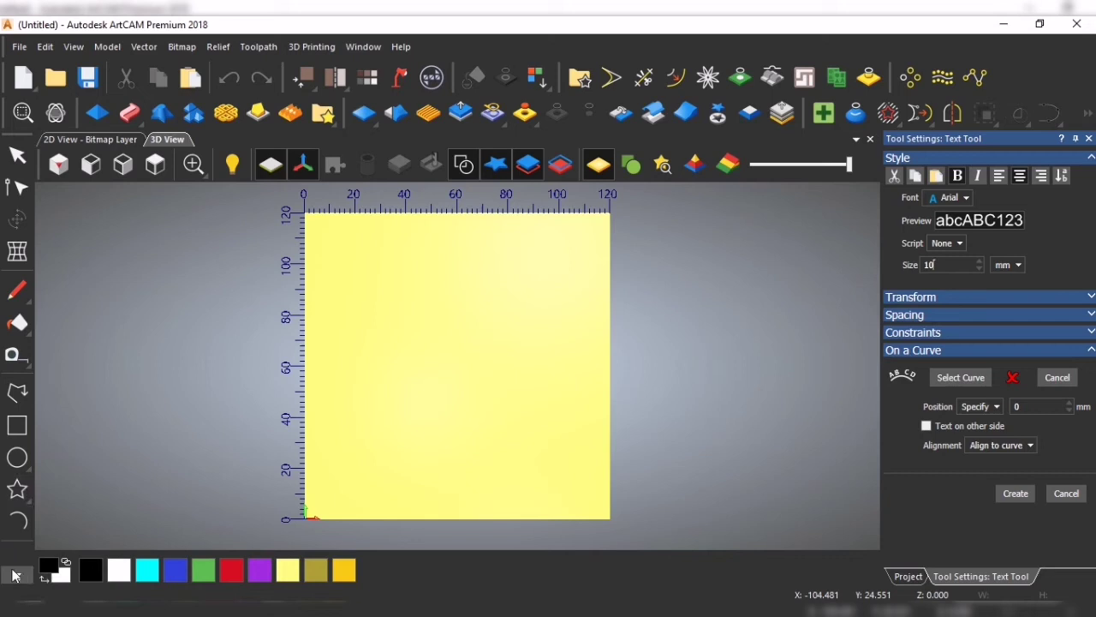
Create the text "Thank You" at size 10 mm and place it centred near the model's upper edge.
click(466, 349)
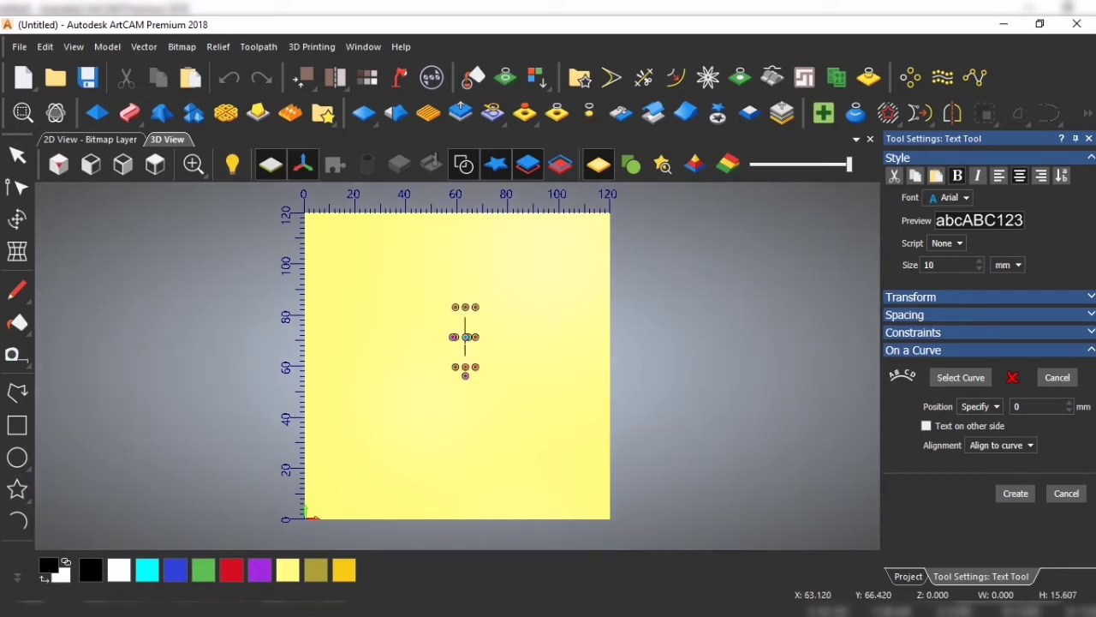
key(shift)
text(Thank)
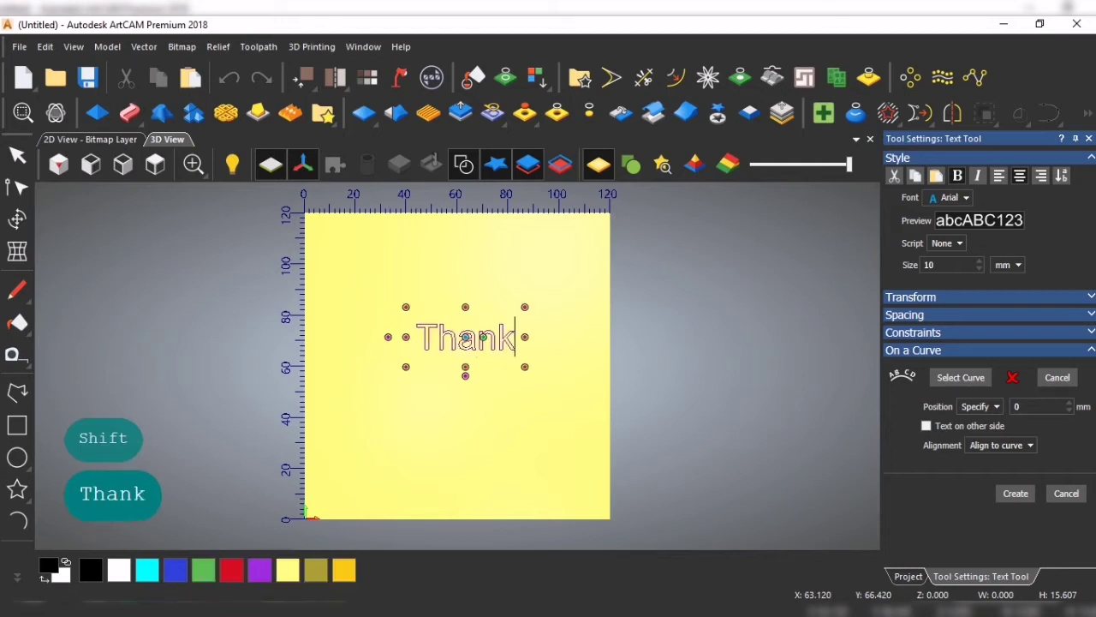
text( You)
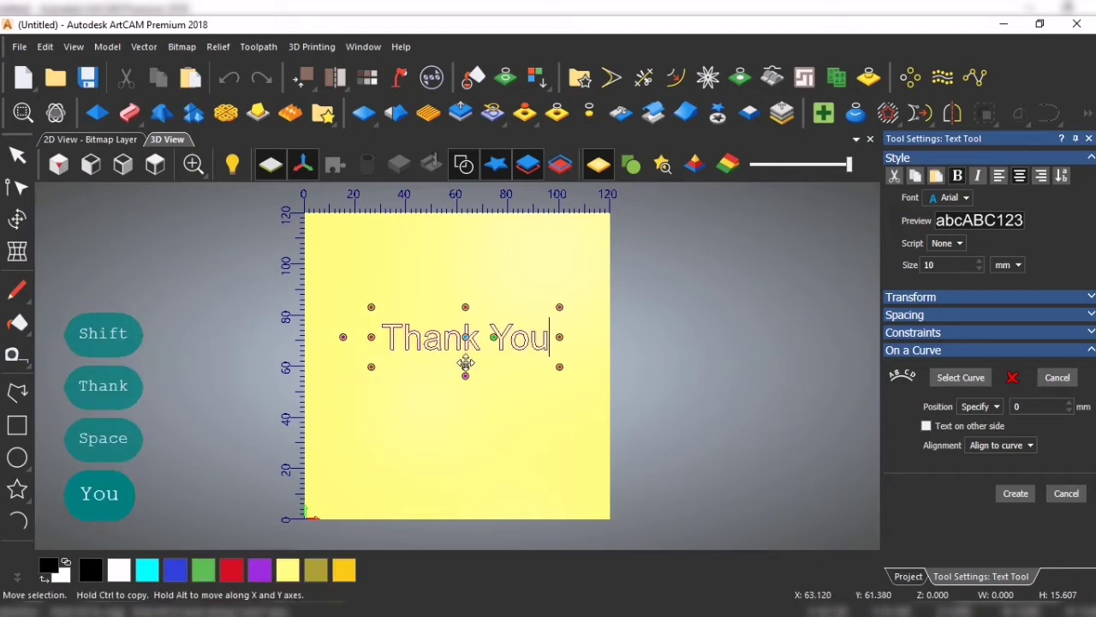
drag(465, 362, 455, 275)
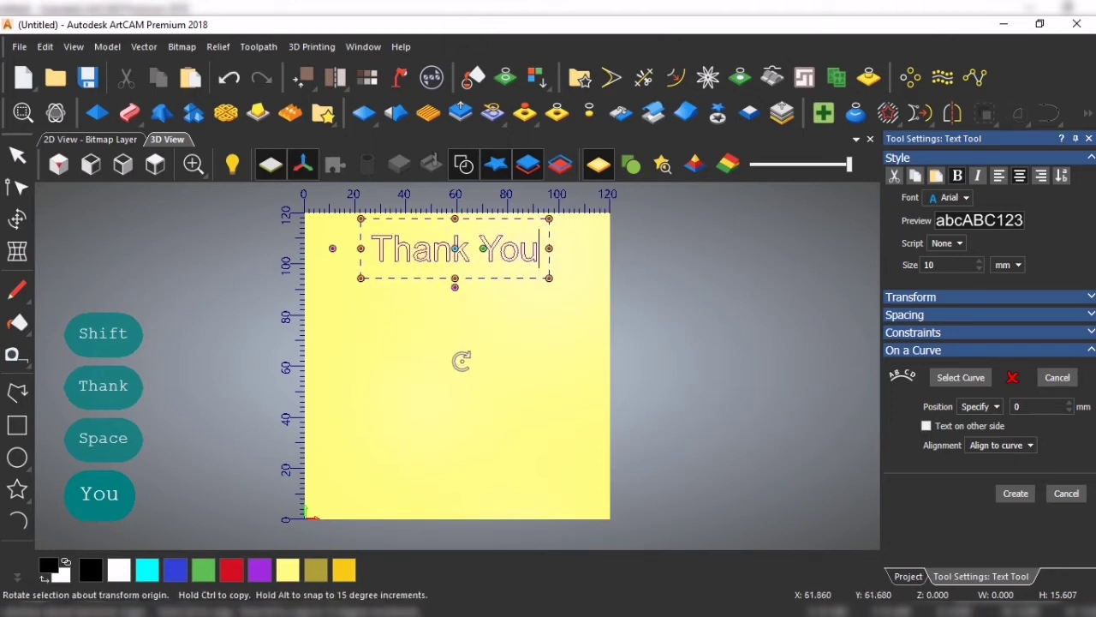
click(1017, 493)
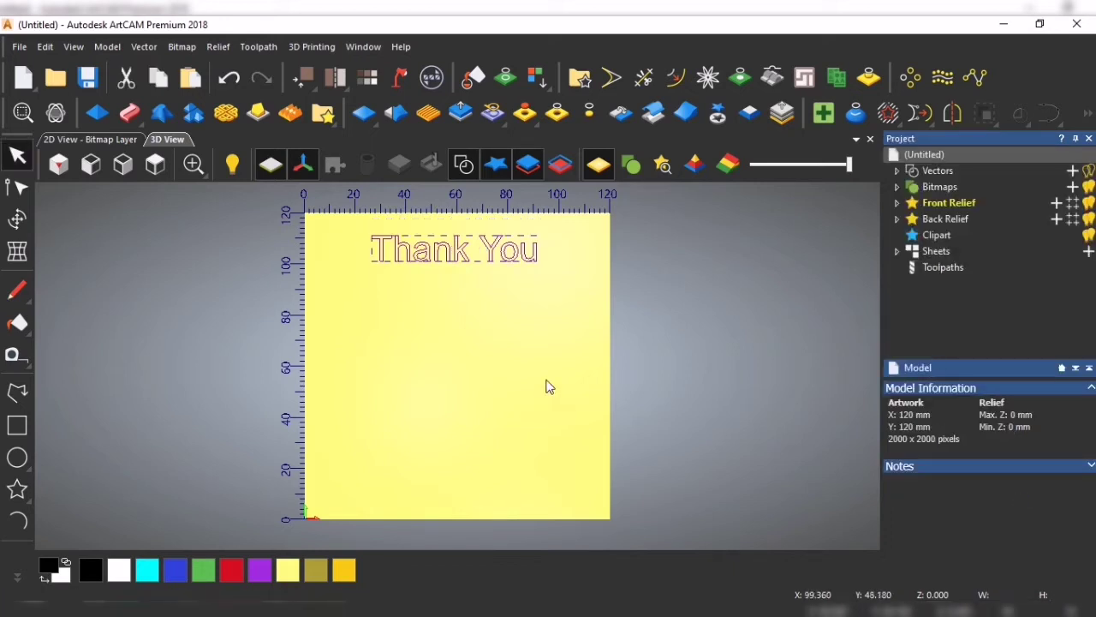
click(488, 311)
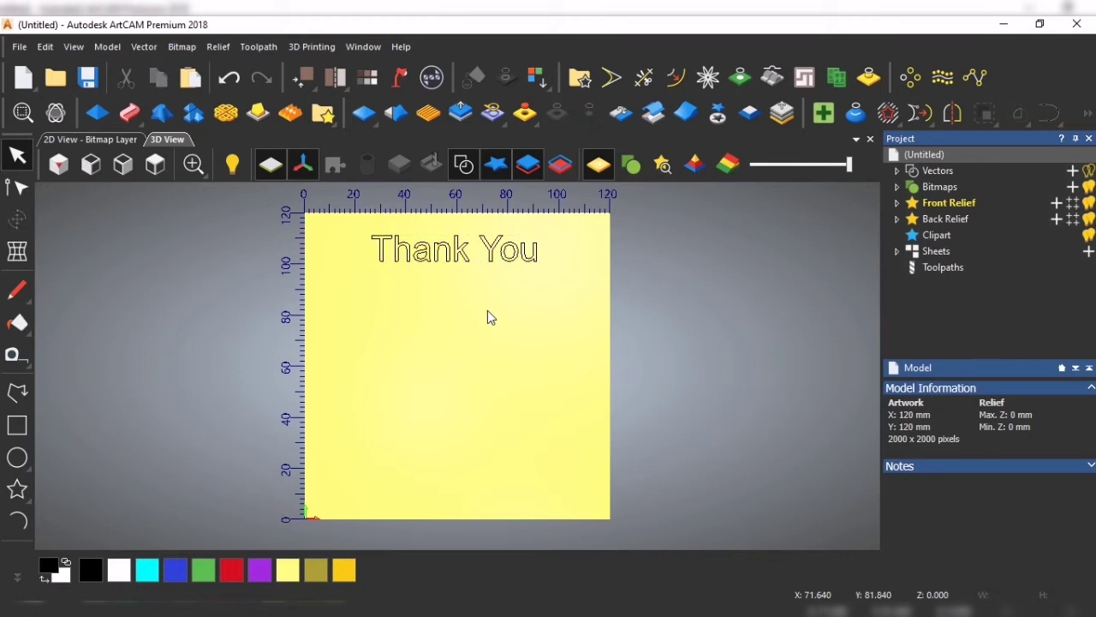
Draw a shallow upward-bulging arc by start, end and point on arc, about 100 mm wide with a radius of about 125 mm, near the model's lower edge.
click(17, 521)
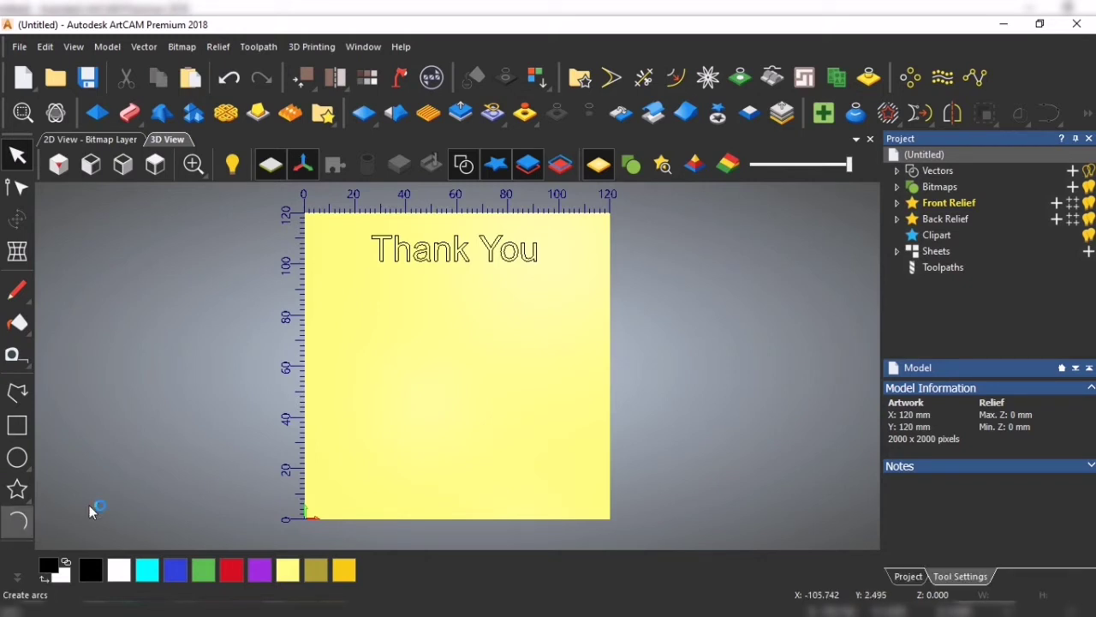
click(325, 471)
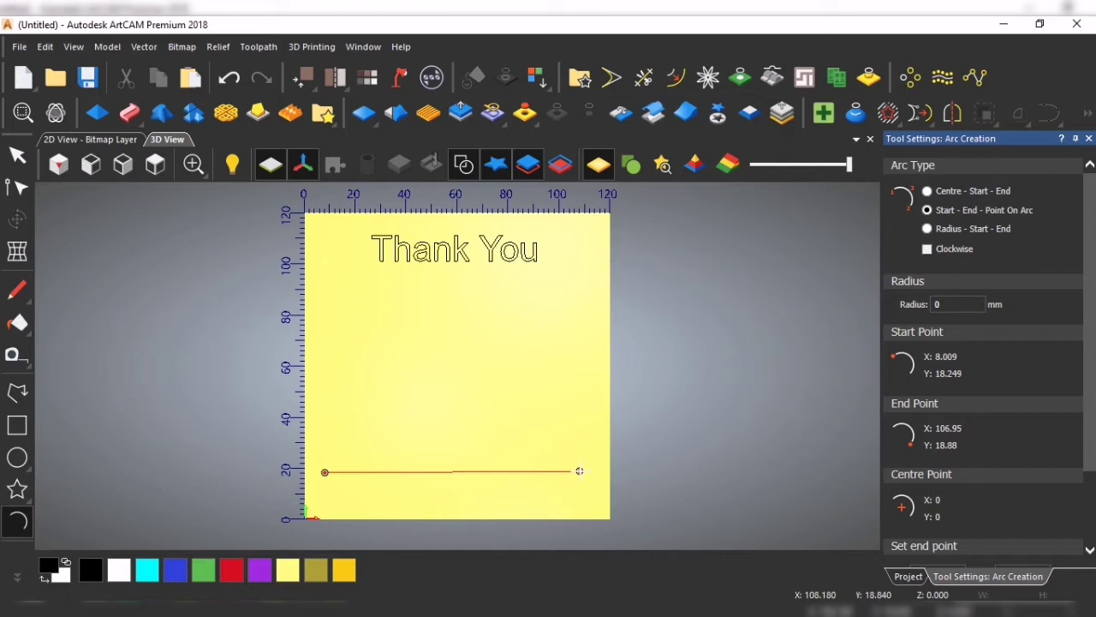
click(581, 471)
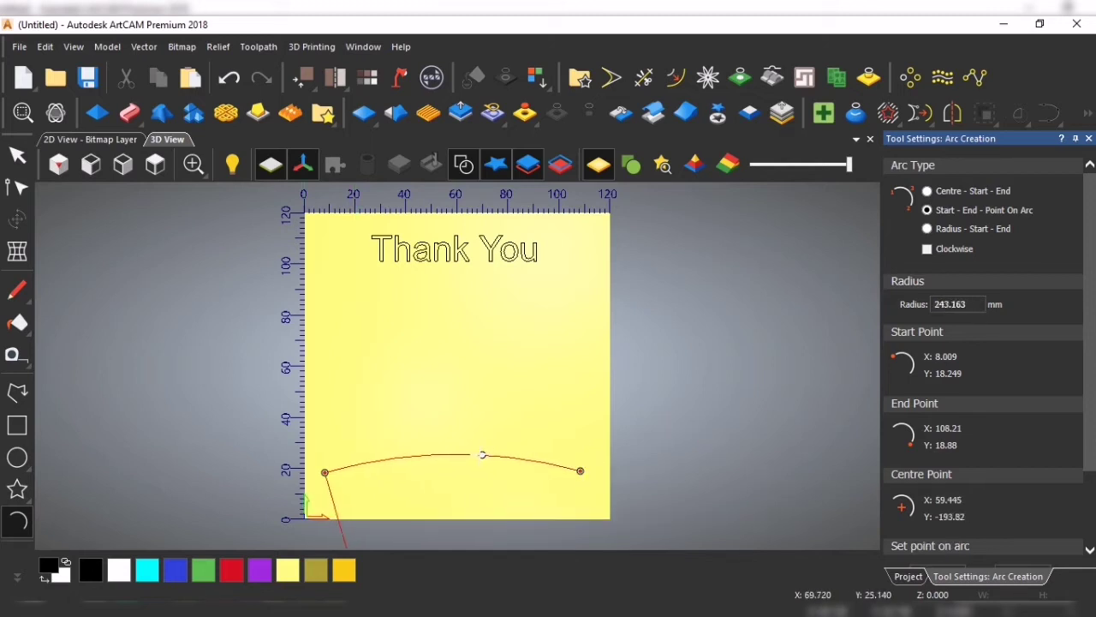
click(472, 447)
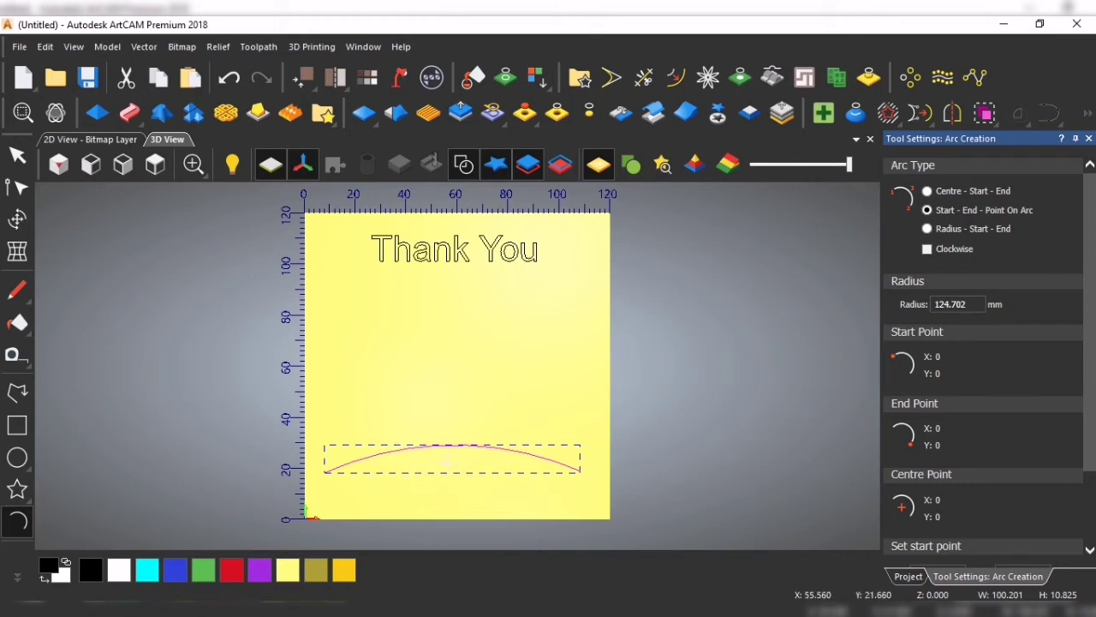
Create the text "Thank You" along the arc in Arial 10 mm, shifted along the curve to its middle.
click(18, 577)
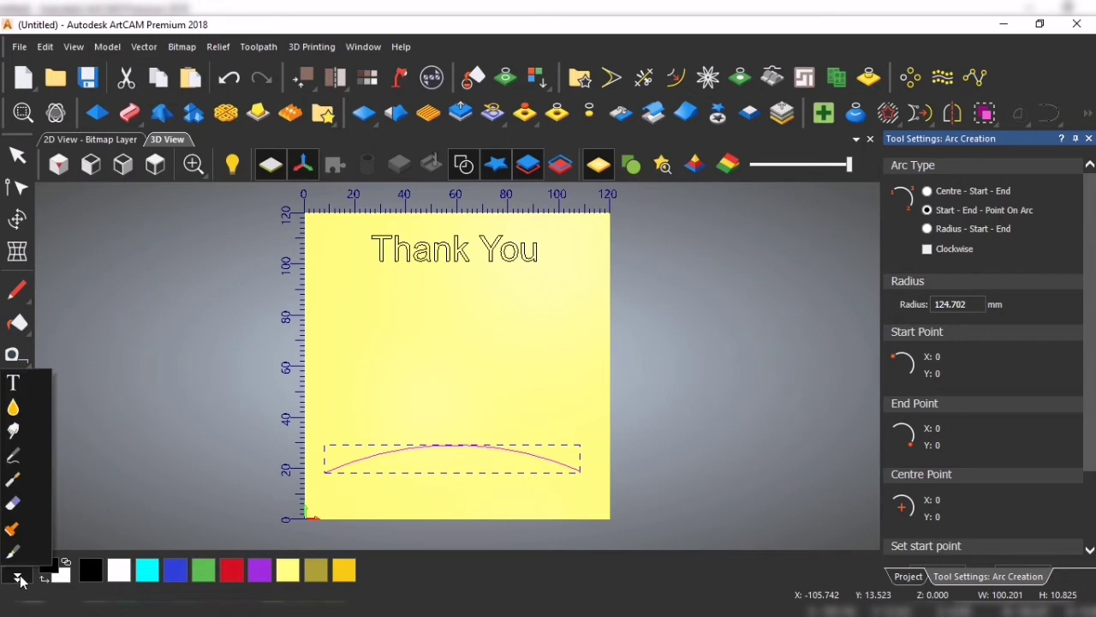
click(12, 382)
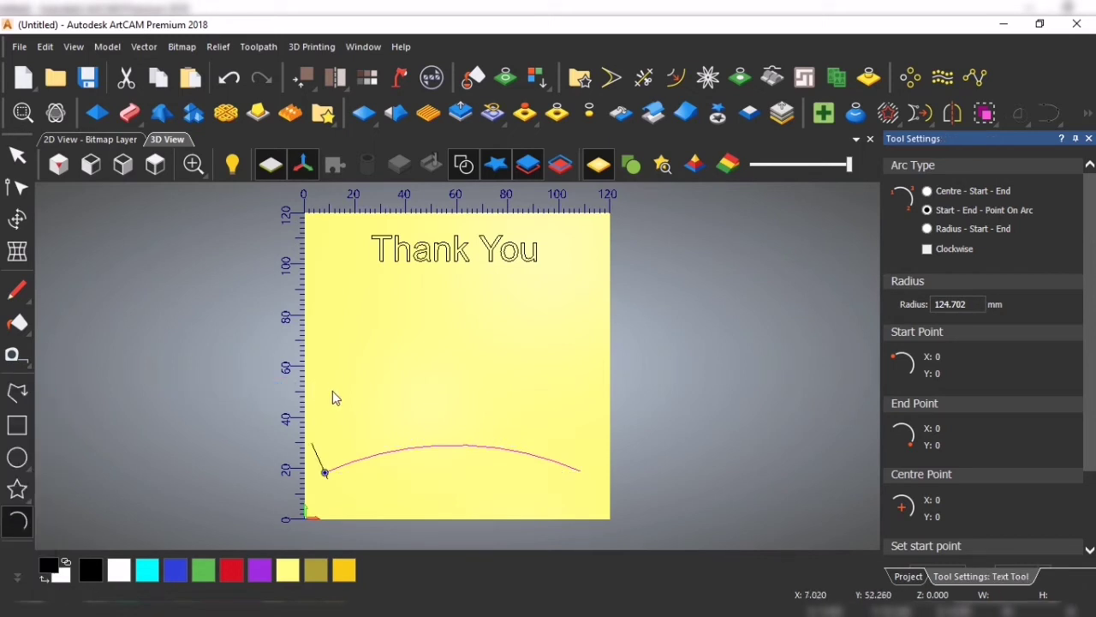
click(325, 472)
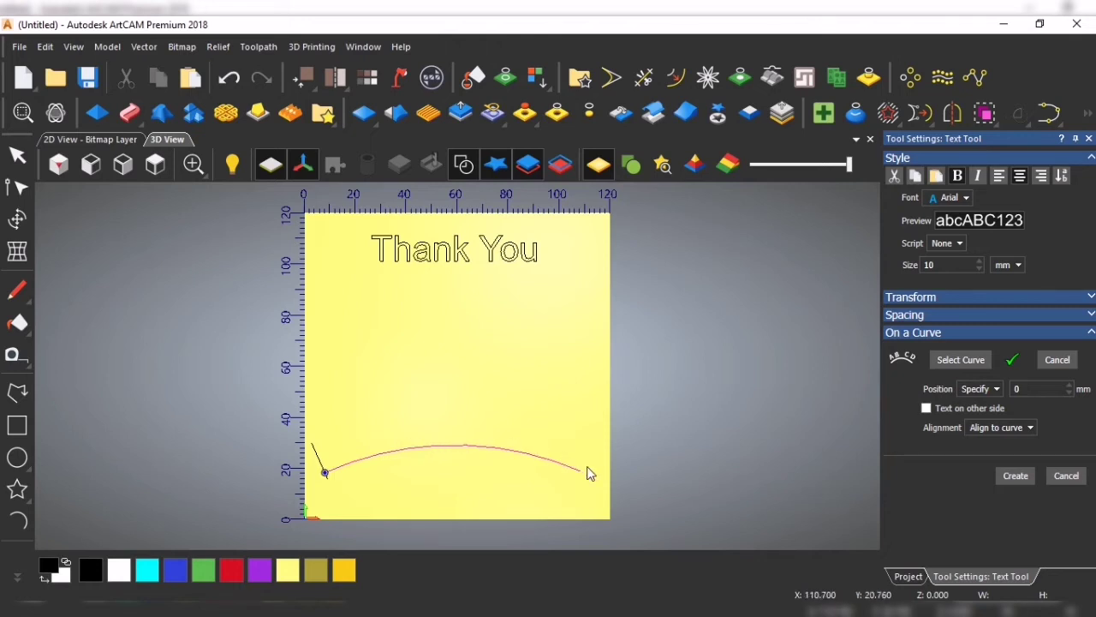
text(Than)
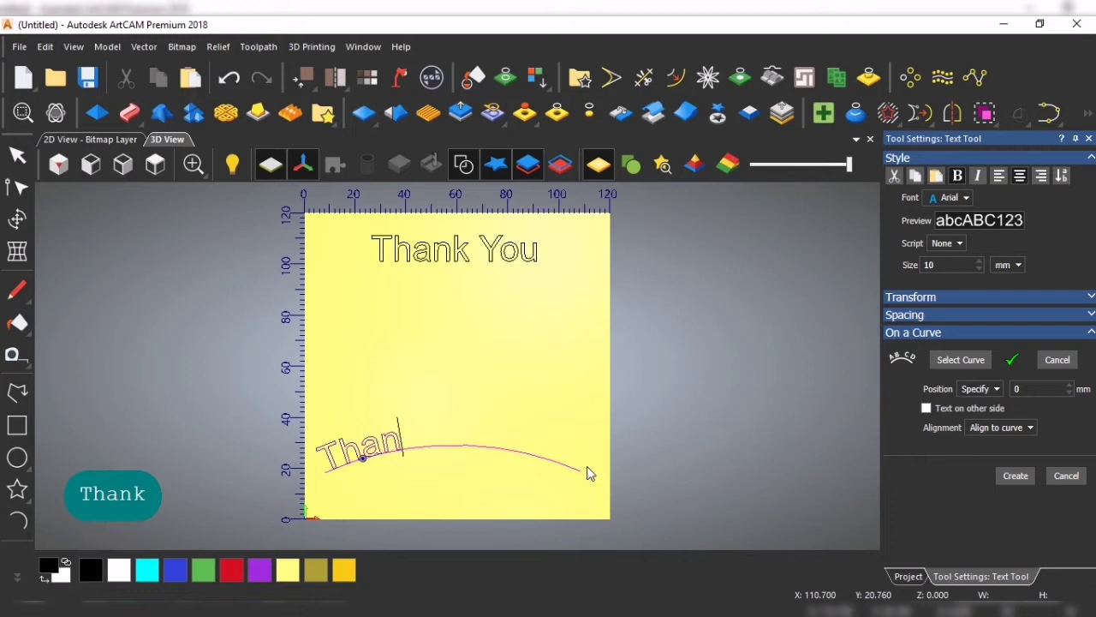
text(k You)
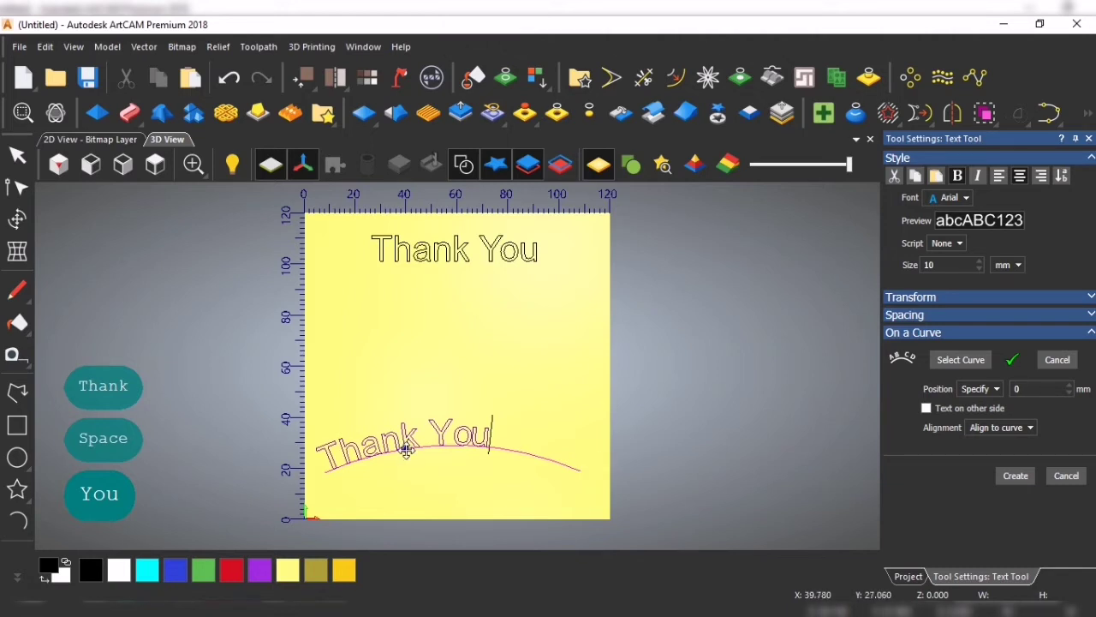
drag(411, 449, 477, 458)
mouse_move(459, 458)
mouse_down()
mouse_move(386, 465)
mouse_move(502, 448)
mouse_move(460, 463)
mouse_up()
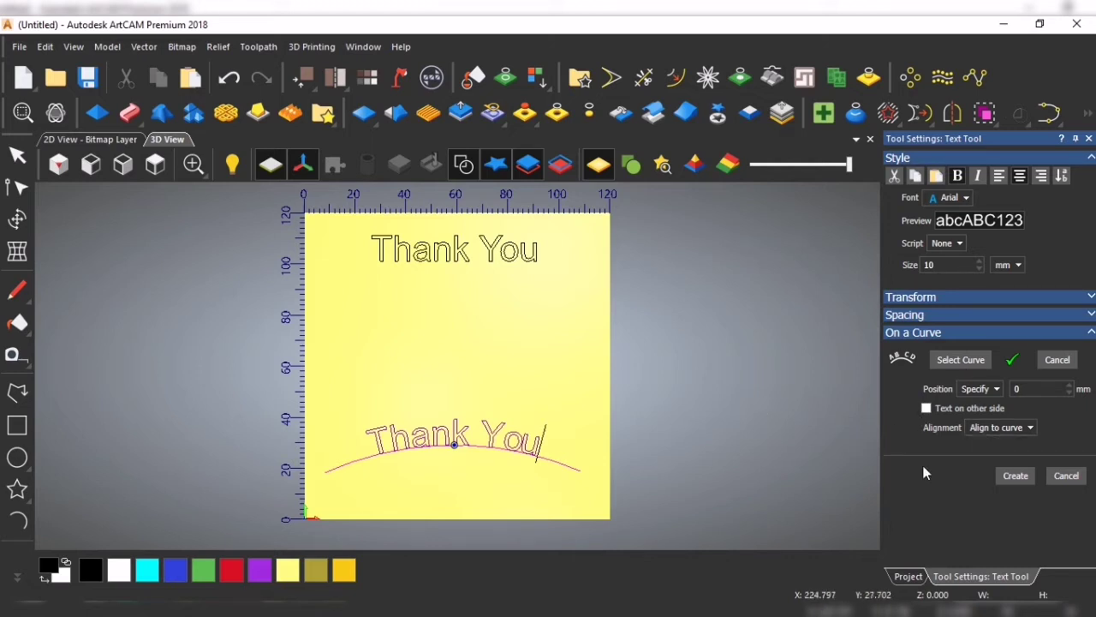
click(1015, 475)
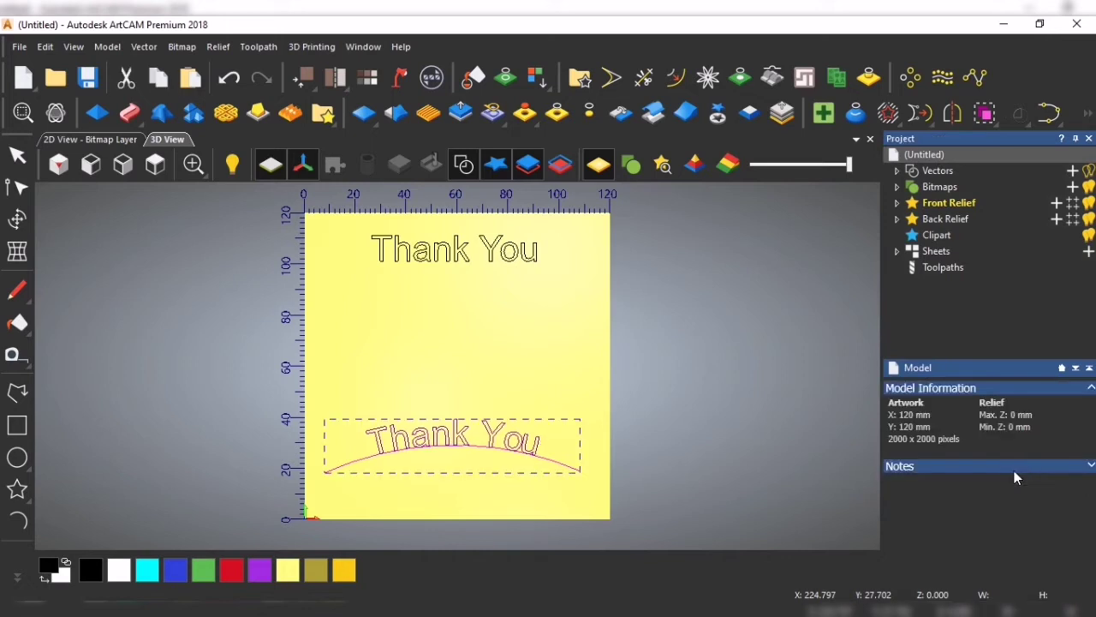
click(600, 496)
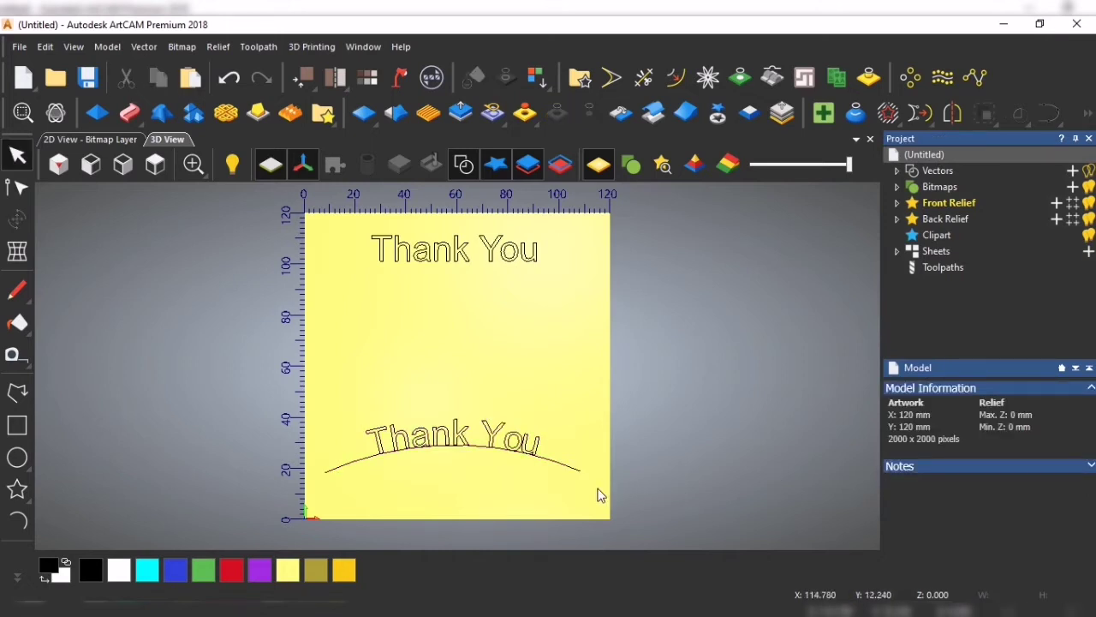
Delete the guide arc and move the curved "Thank You" text directly below the straight one.
click(548, 463)
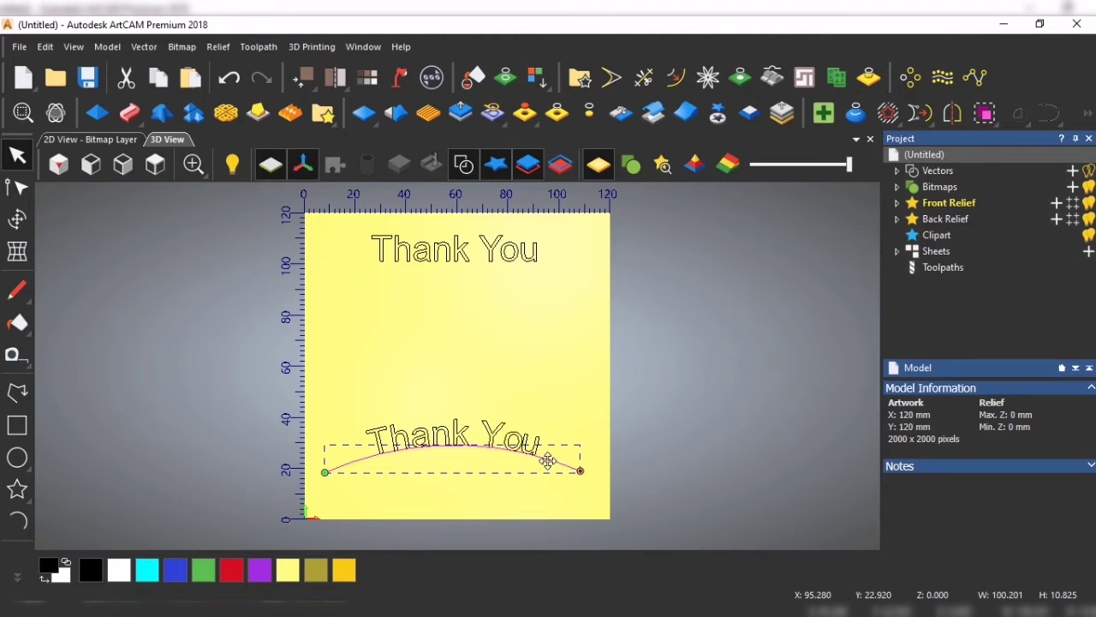
key(Delete)
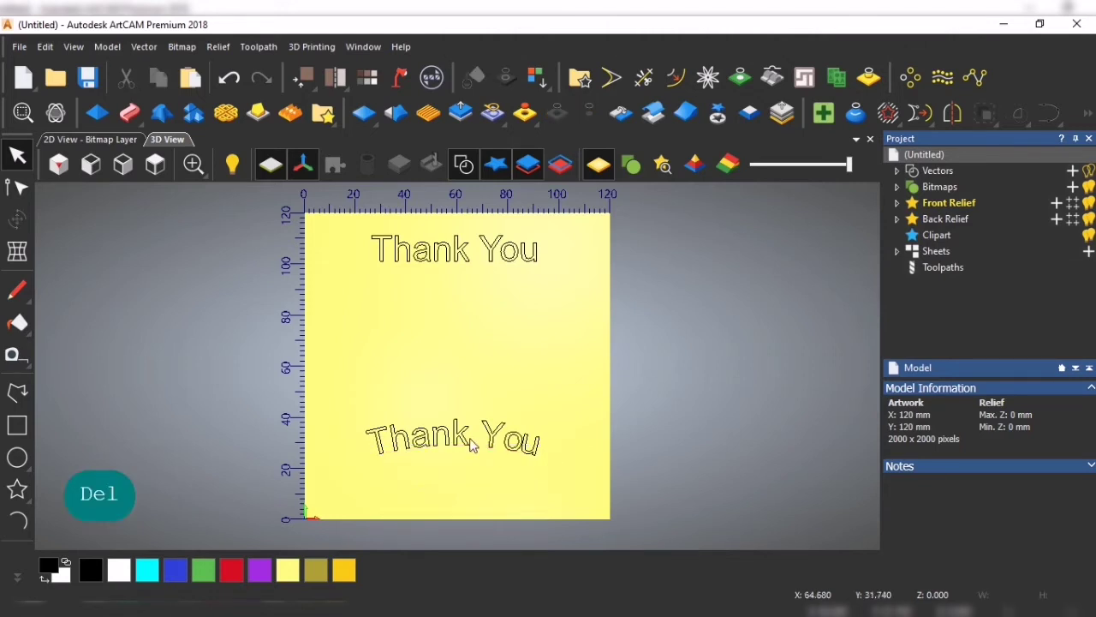
click(437, 437)
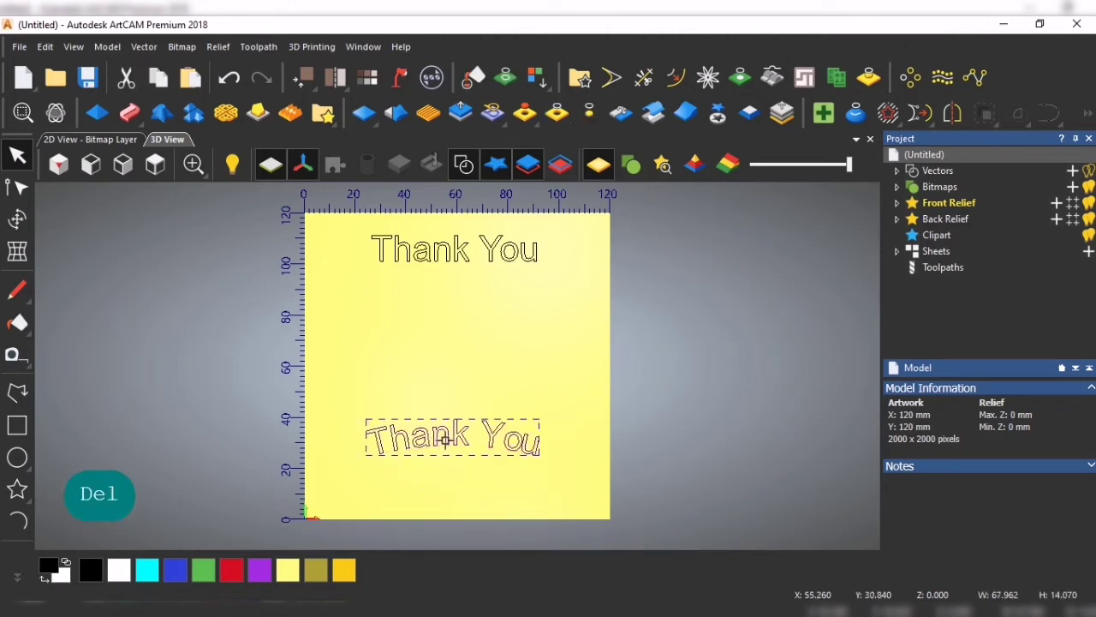
drag(441, 439, 452, 296)
click(440, 336)
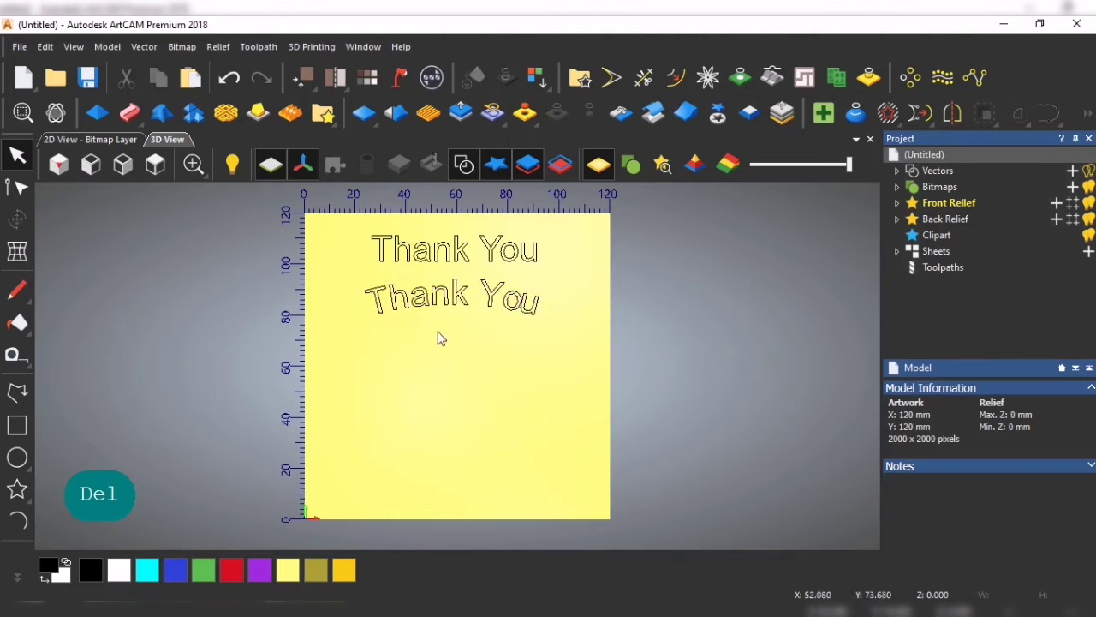
Draw a smooth polyline about 95 mm wide through three points near the model's lower edge, dipping about 16 mm.
click(16, 520)
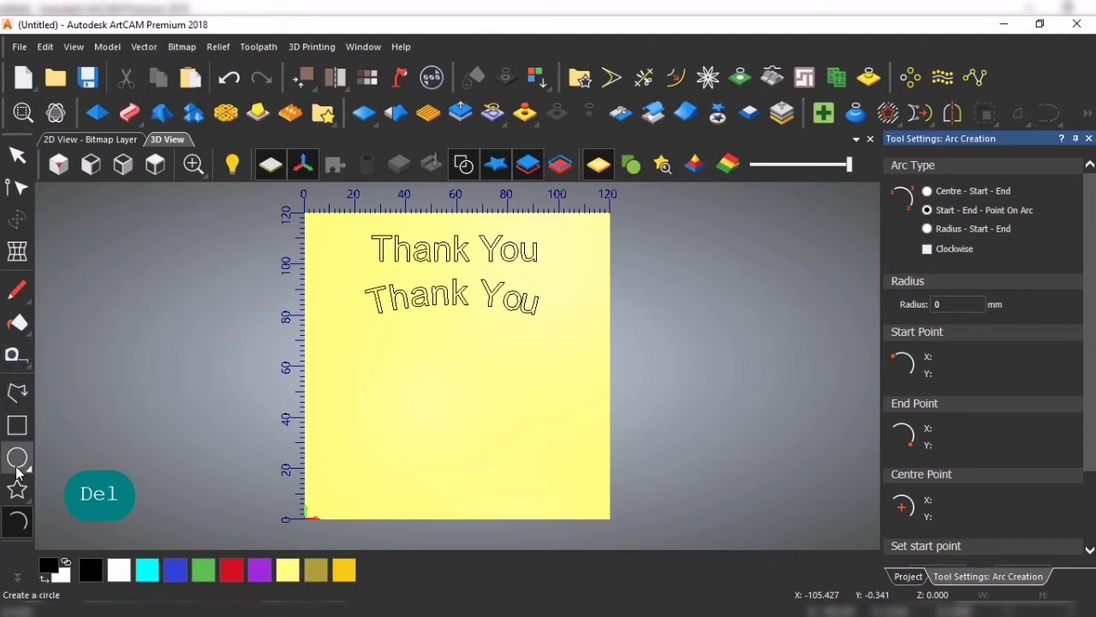
click(17, 392)
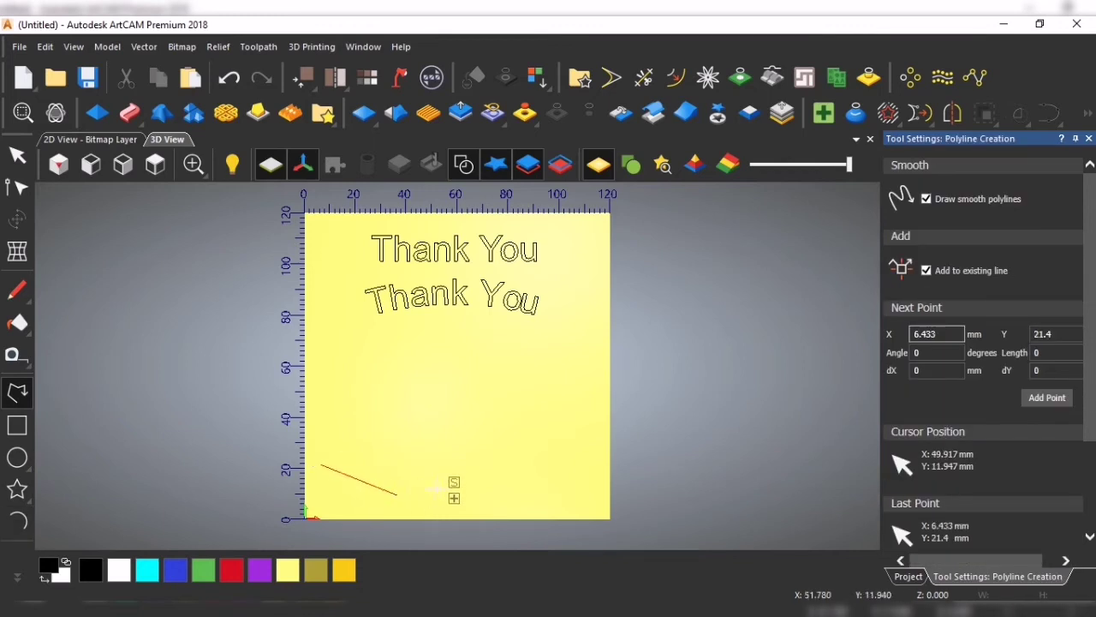
click(431, 488)
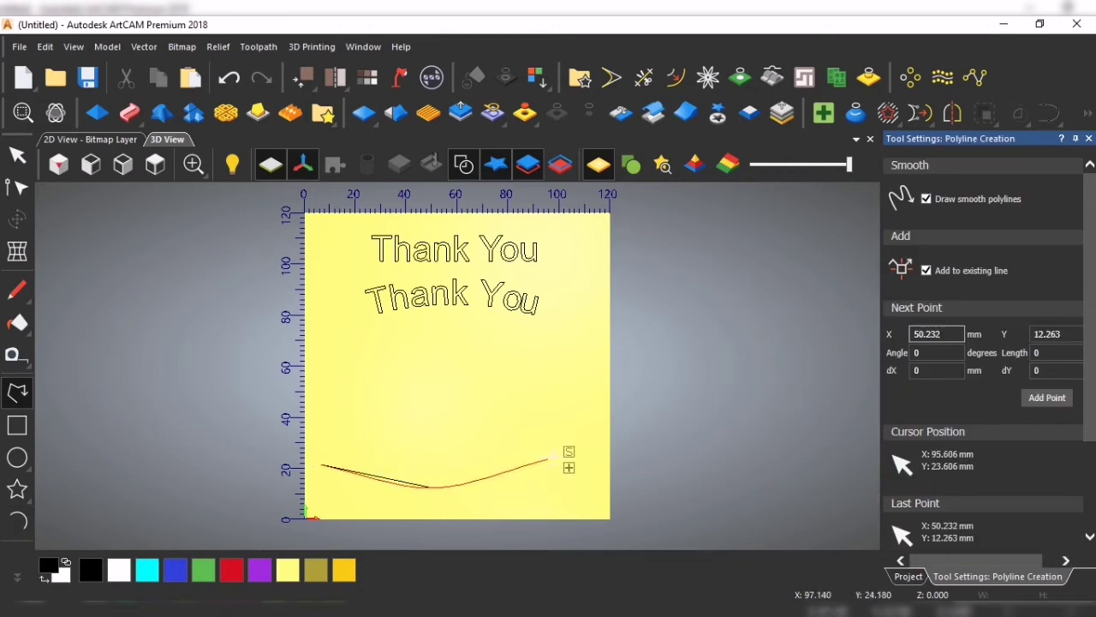
click(562, 449)
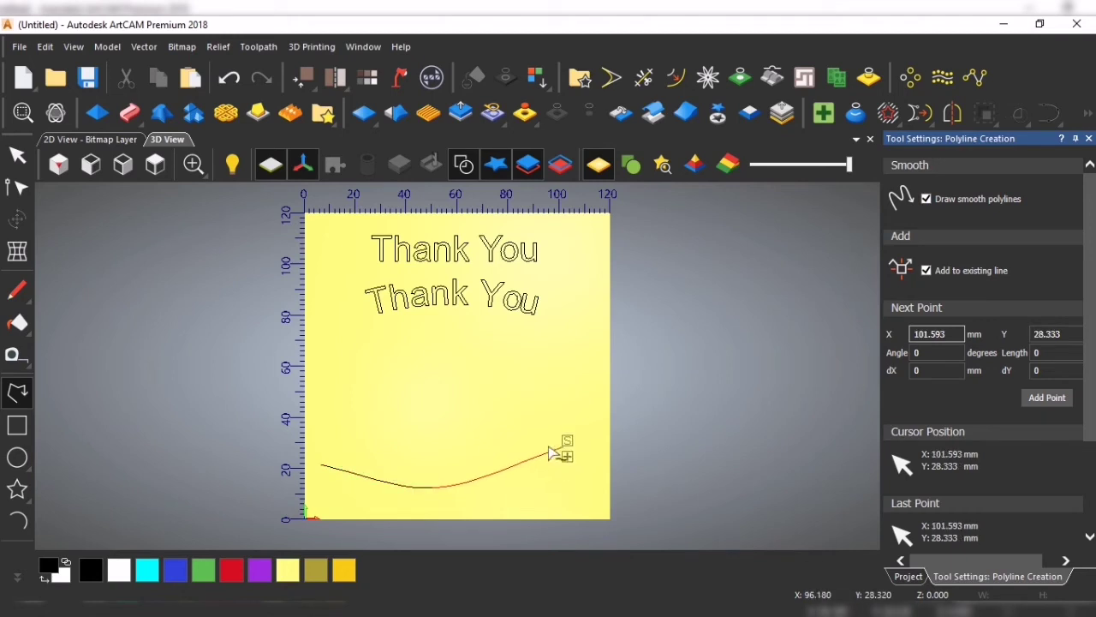
key(Escape)
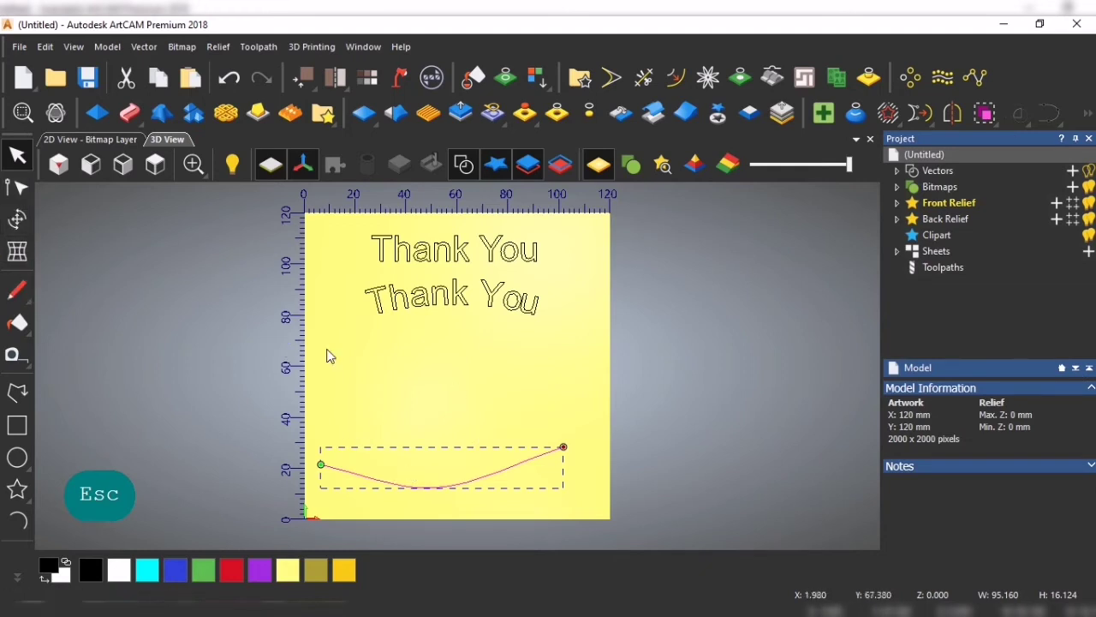
Cancel the Shape Editor and start the Text tool for new vector text in Arial 10 mm.
double_click(381, 371)
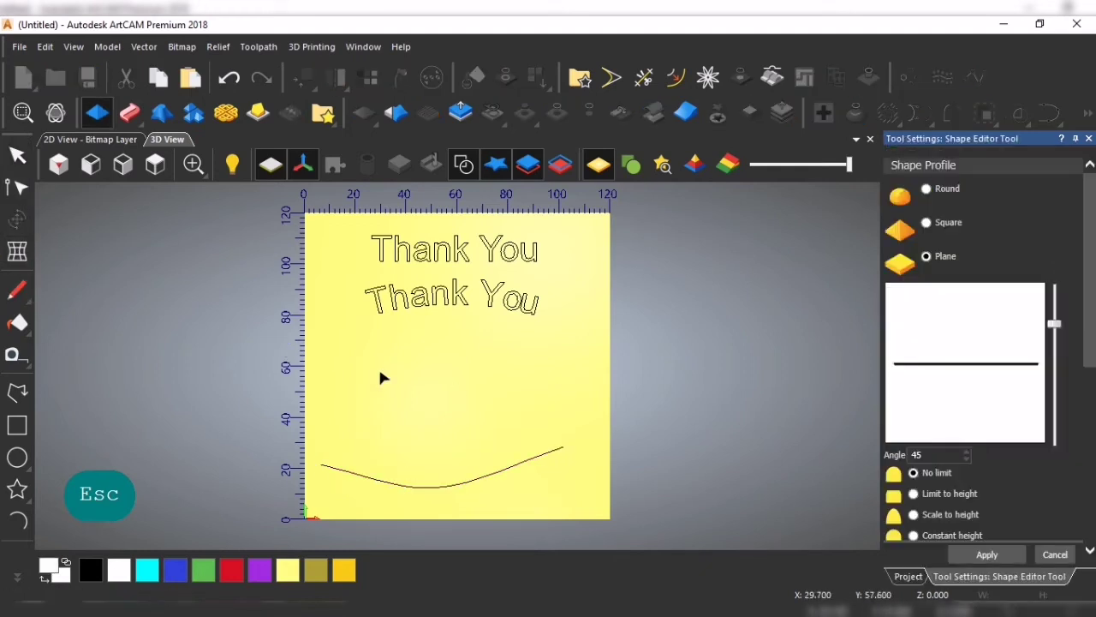
click(1047, 557)
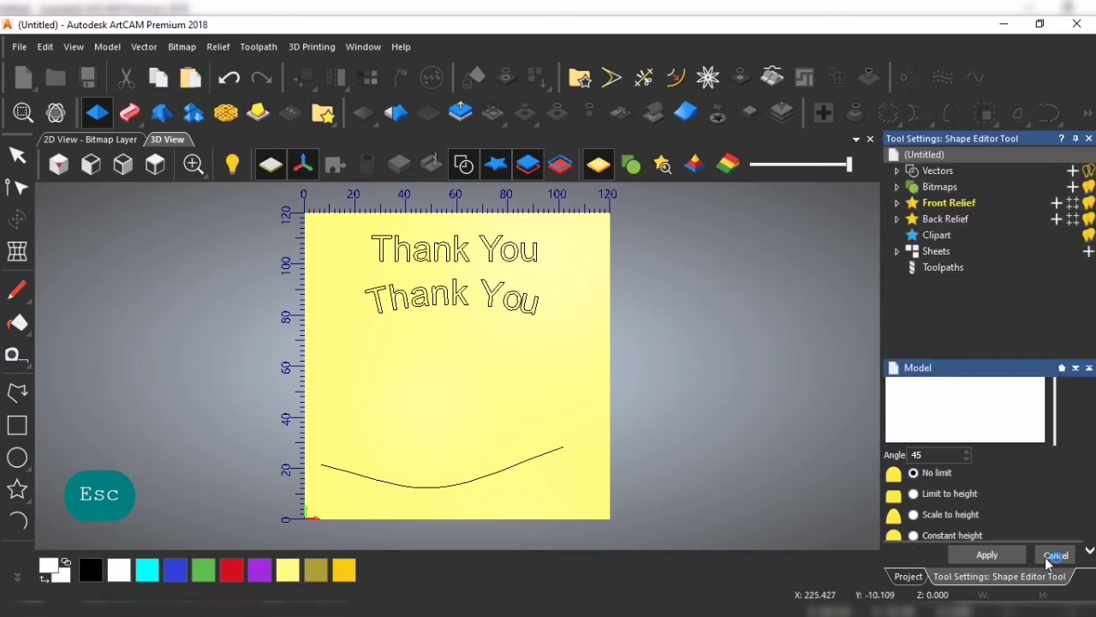
click(458, 486)
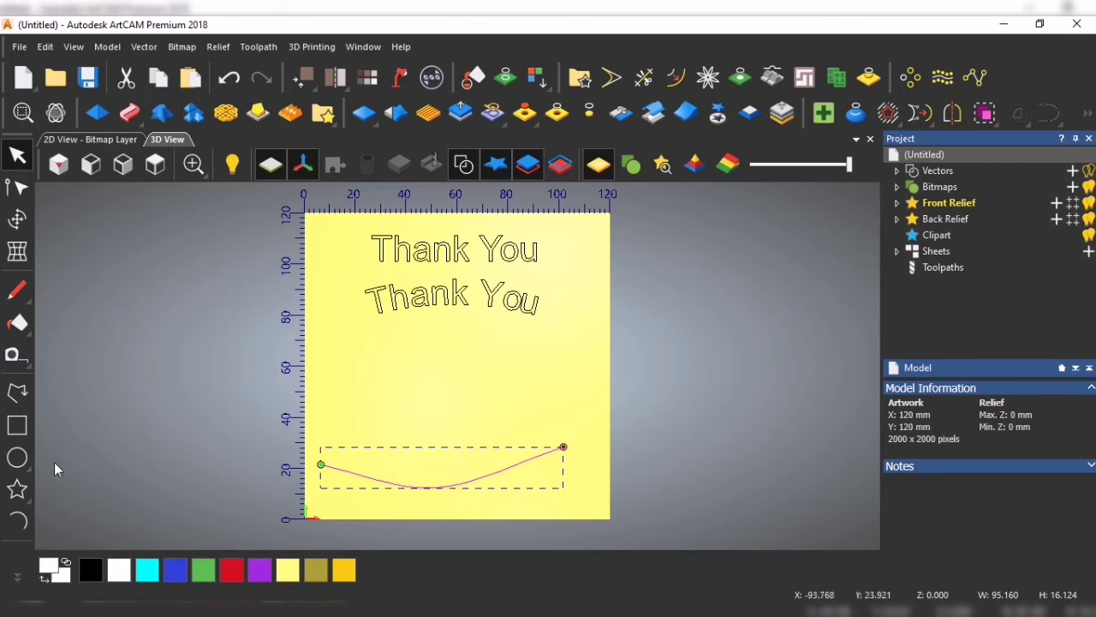
double_click(503, 380)
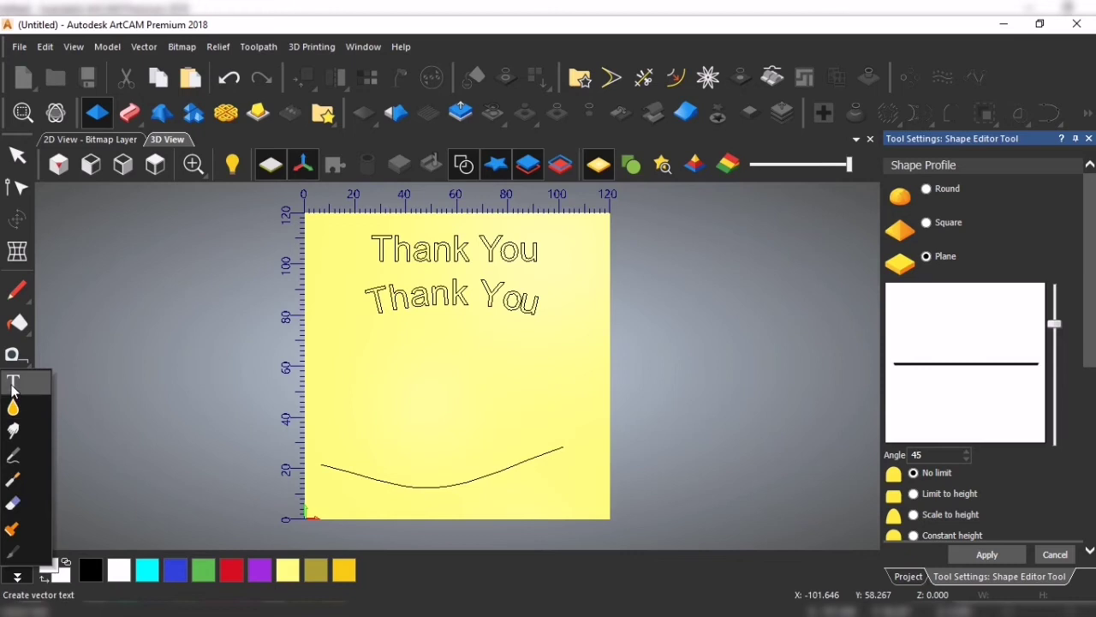
click(14, 391)
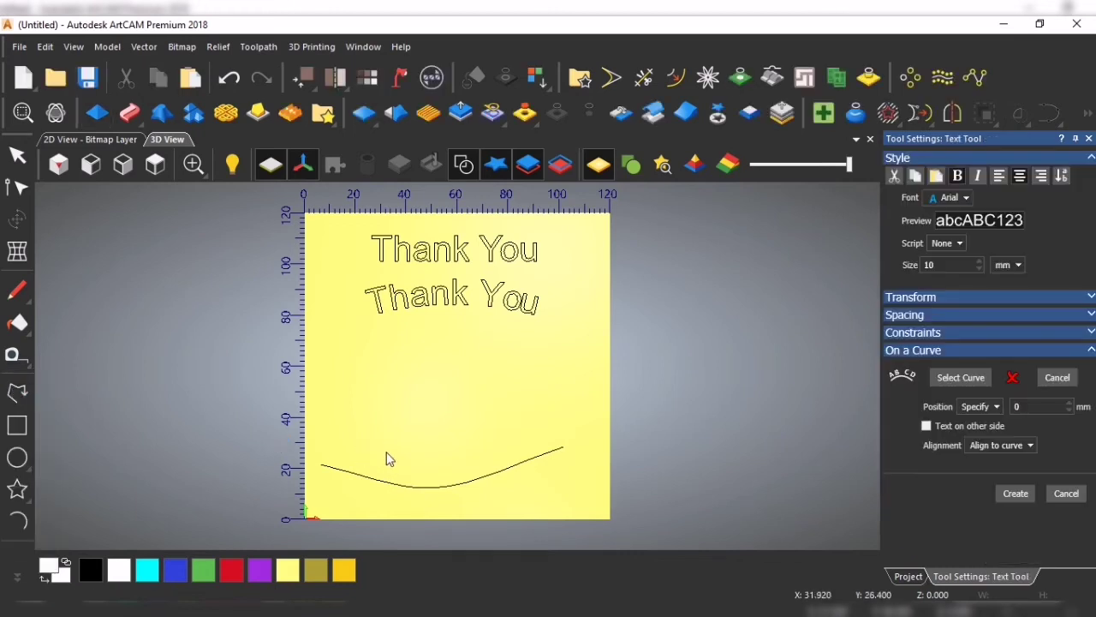
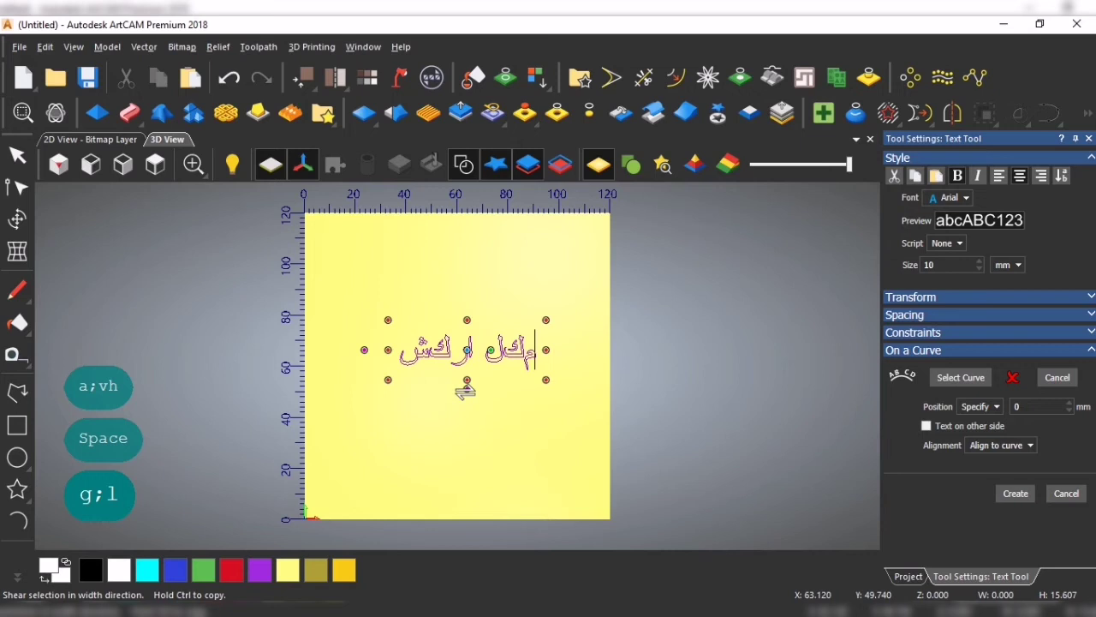
Erase the last word of the reversed Arabic text and discard the text without creating it.
key(BackSpace)
key(BackSpace)
key(BackSpace)
key(BackSpace)
key(BackSpace)
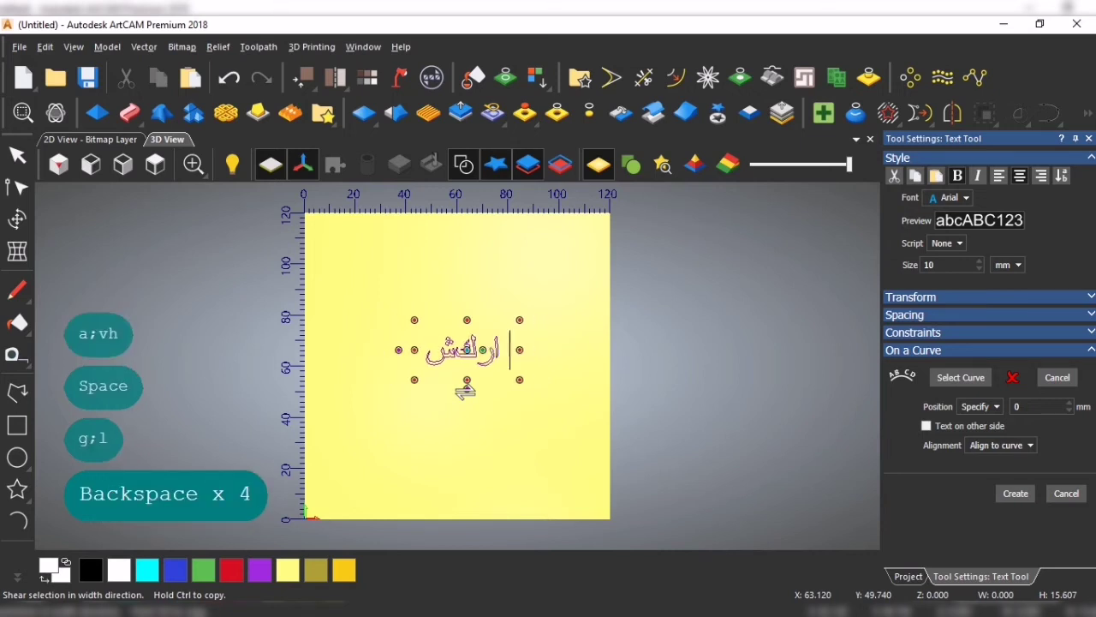
click(1059, 496)
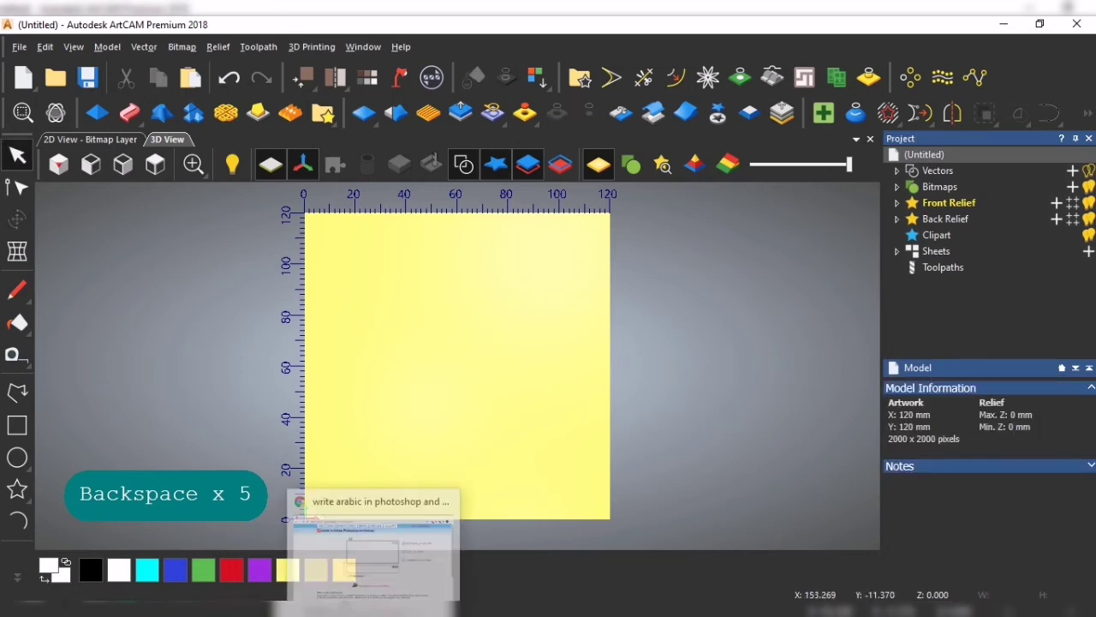
Switch to the arabic-keyboard.org converter in the browser and clear the existing Arabic input text.
key(alt+Tab)
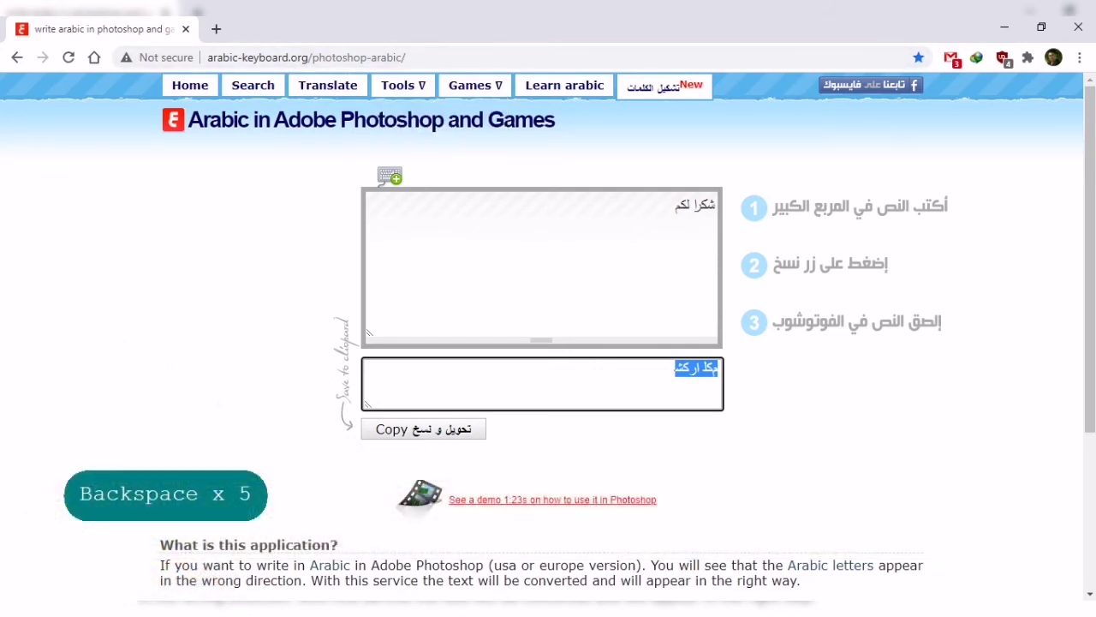
click(711, 205)
key(BackSpace)
key(BackSpace)
key(BackSpace)
key(BackSpace)
key(BackSpace)
key(BackSpace)
key(BackSpace)
key(BackSpace)
key(BackSpace)
key(BackSpace)
key(BackSpace)
key(BackSpace)
key(BackSpace)
key(BackSpace)
key(BackSpace)
key(BackSpace)
key(BackSpace)
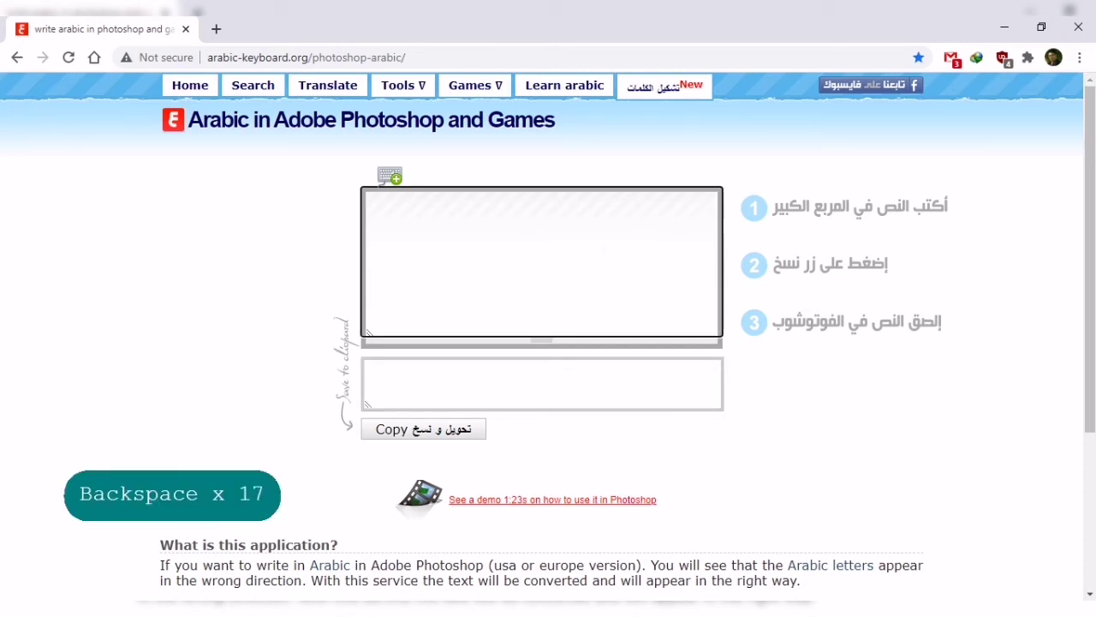
Convert "السلام عليكم" for pasting, copy the converted text and return to ArtCAM.
text(السلام عليكم)
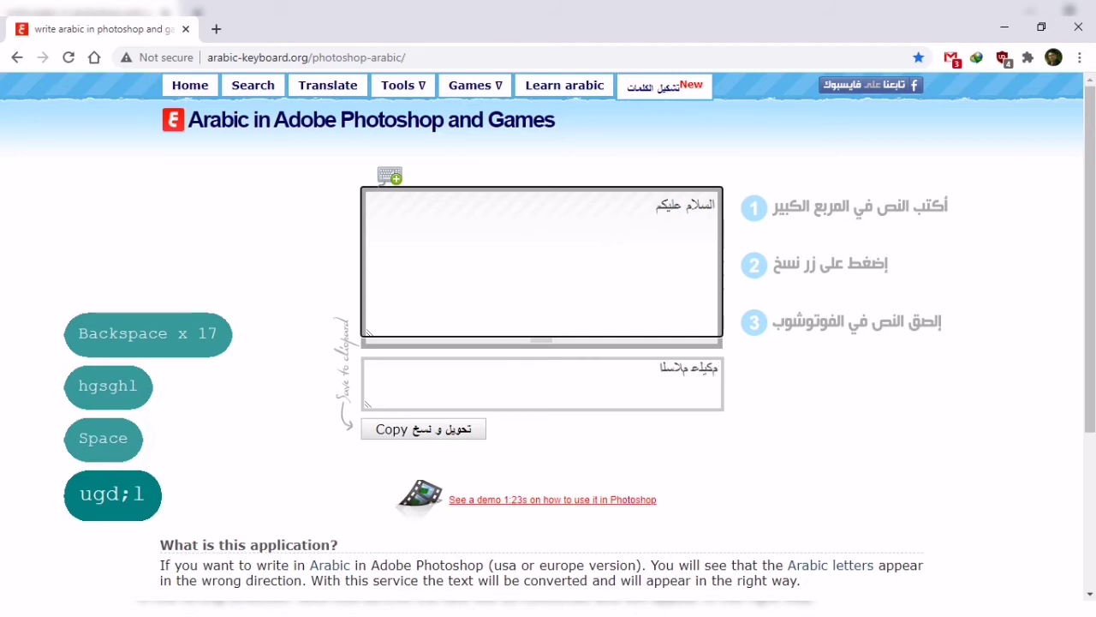
click(432, 430)
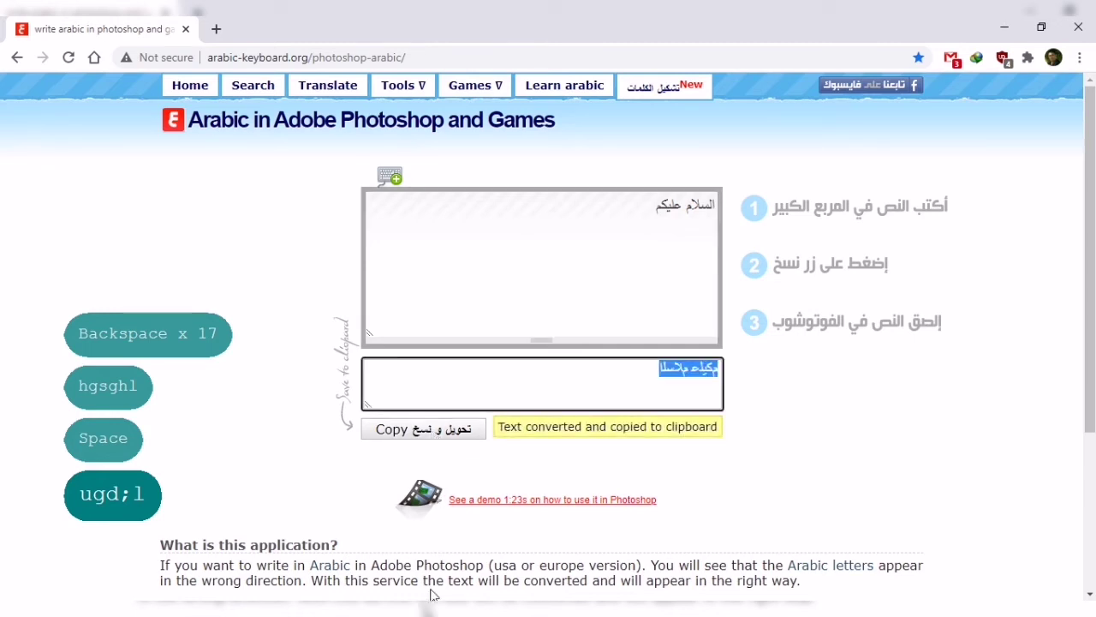
key(alt+Tab)
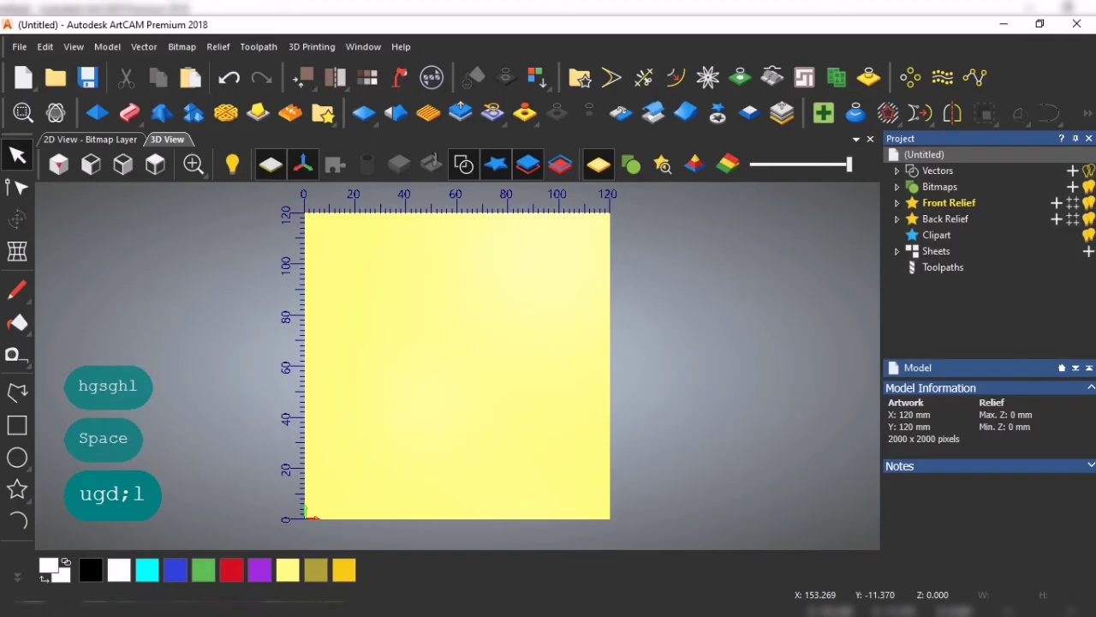
Create vector text from the copied "السلام عليكم" in Arial 10 mm, placed slightly above the model's centre.
click(18, 579)
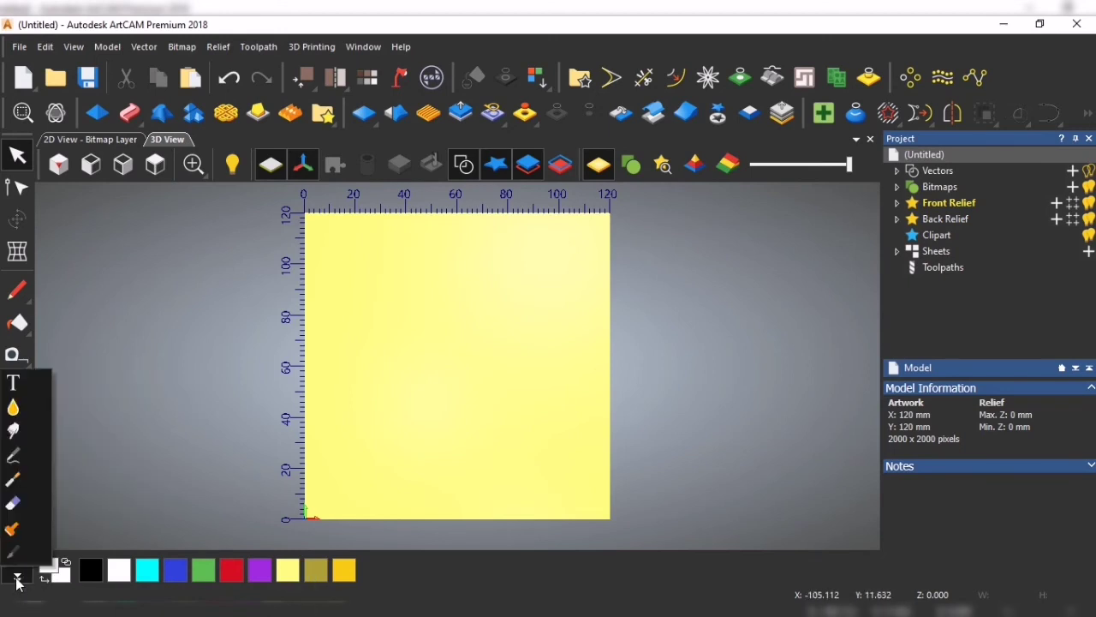
click(13, 382)
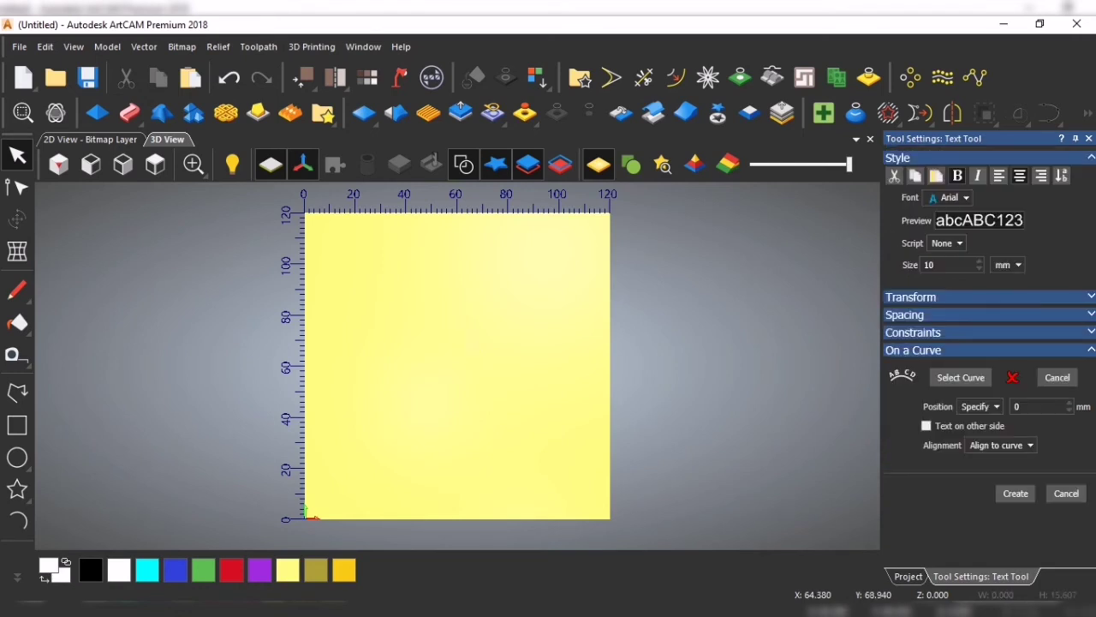
click(469, 343)
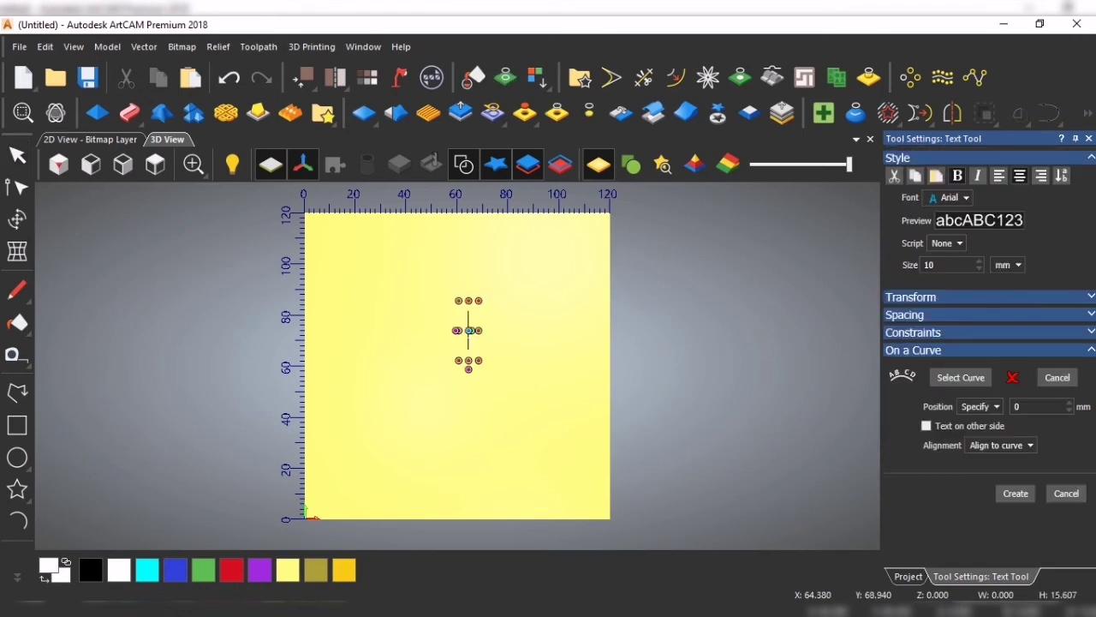
click(936, 176)
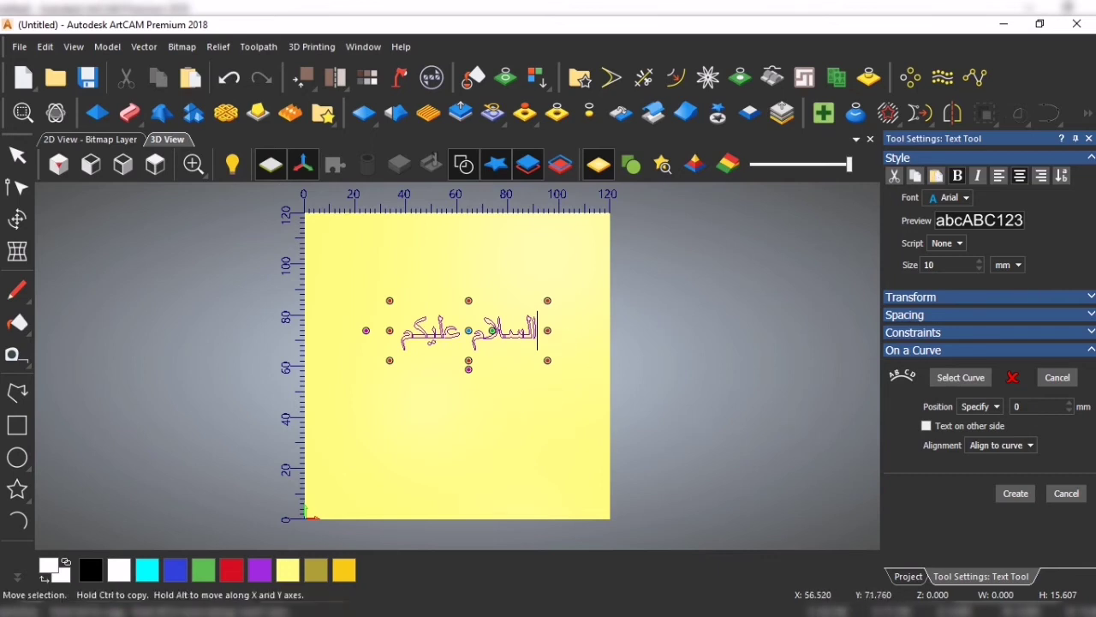
scroll(525, 305, up, 5)
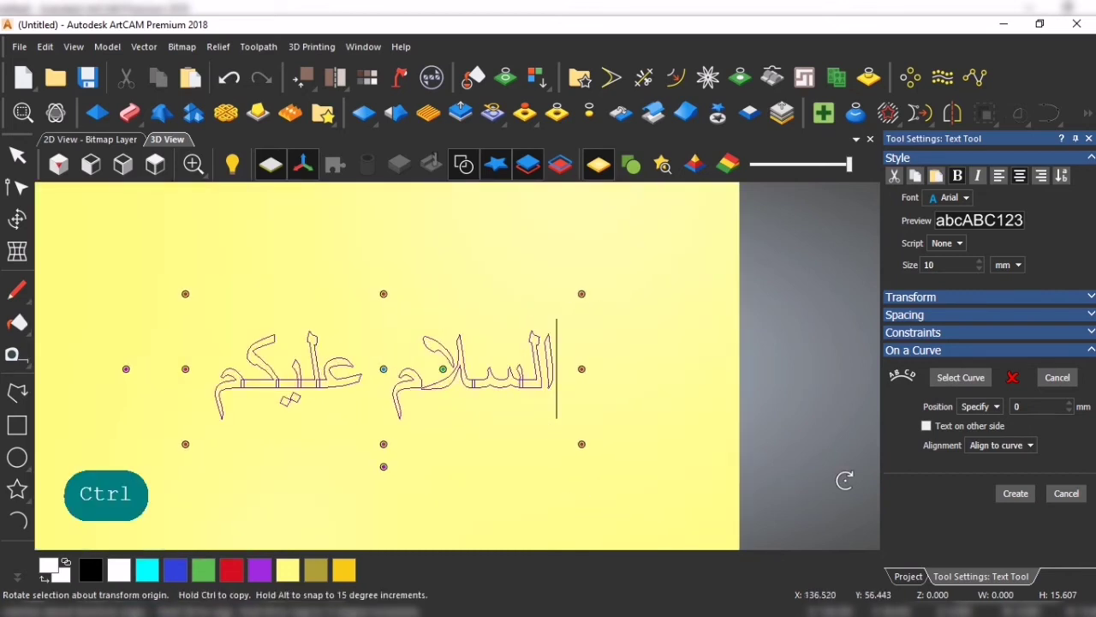
click(1016, 496)
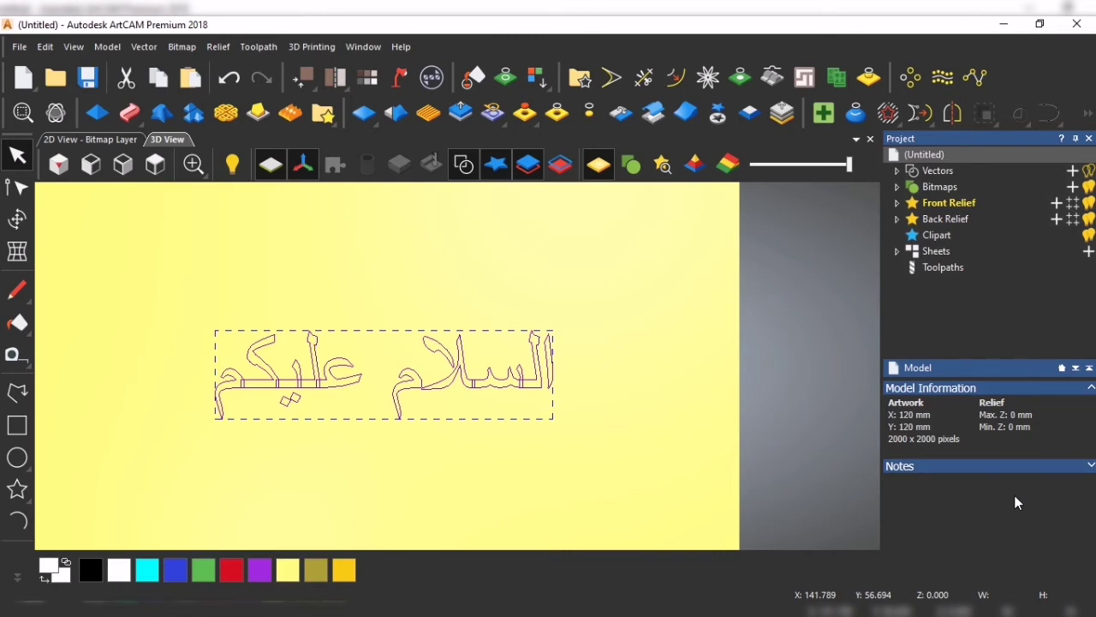
Examine the joins and overlapping outlines between the letters of the Arabic text.
scroll(520, 416, up, 3)
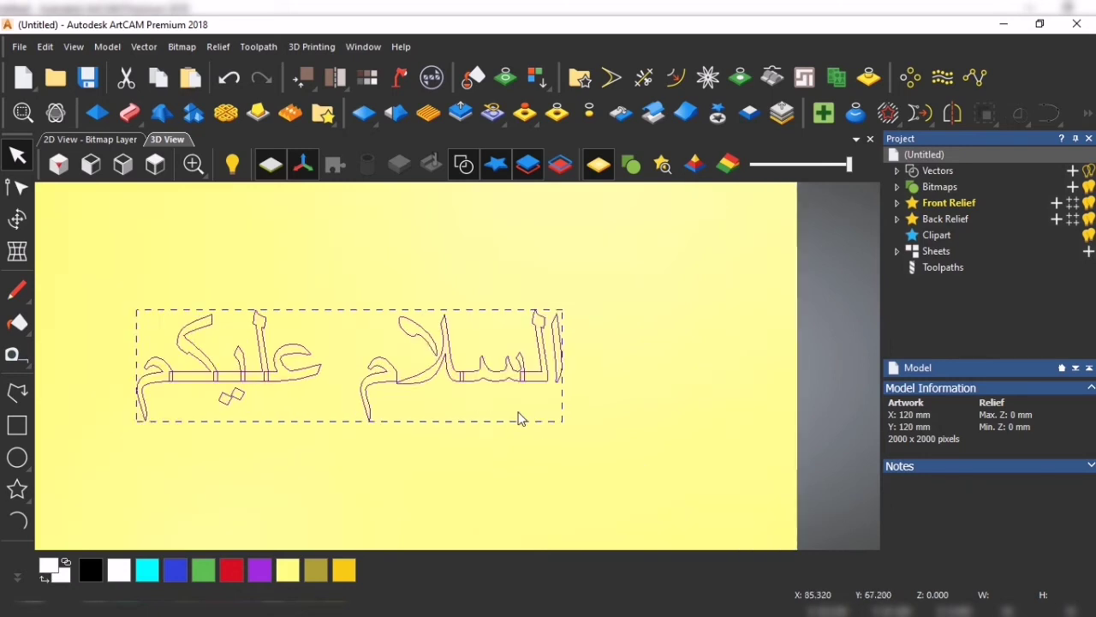
ctrl+scroll(520, 418, up, 2)
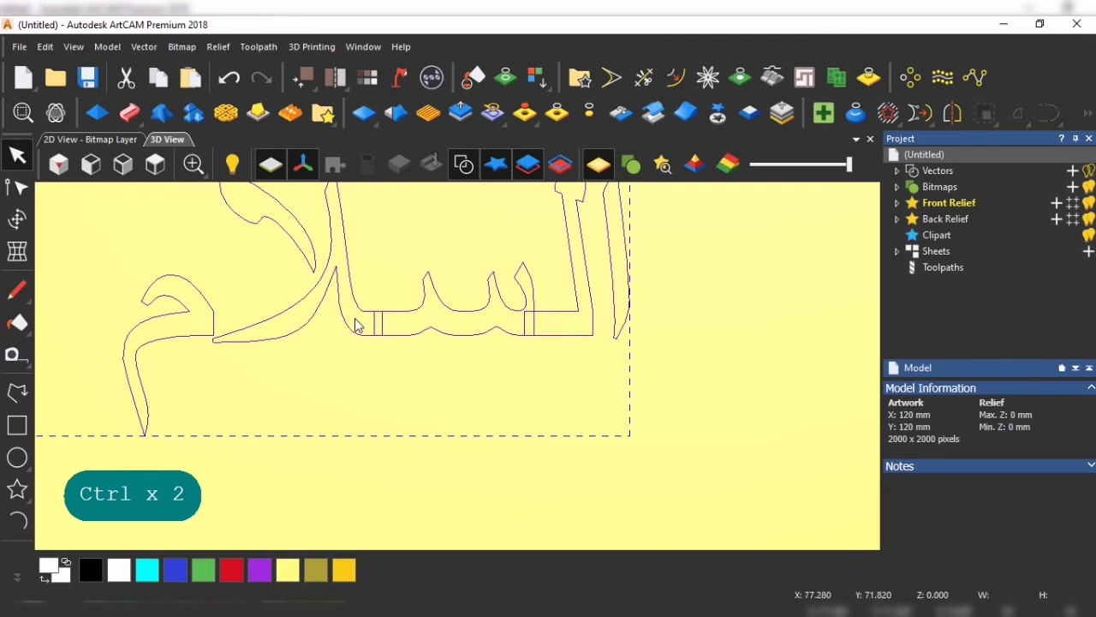
ctrl+scroll(356, 325, down, 3)
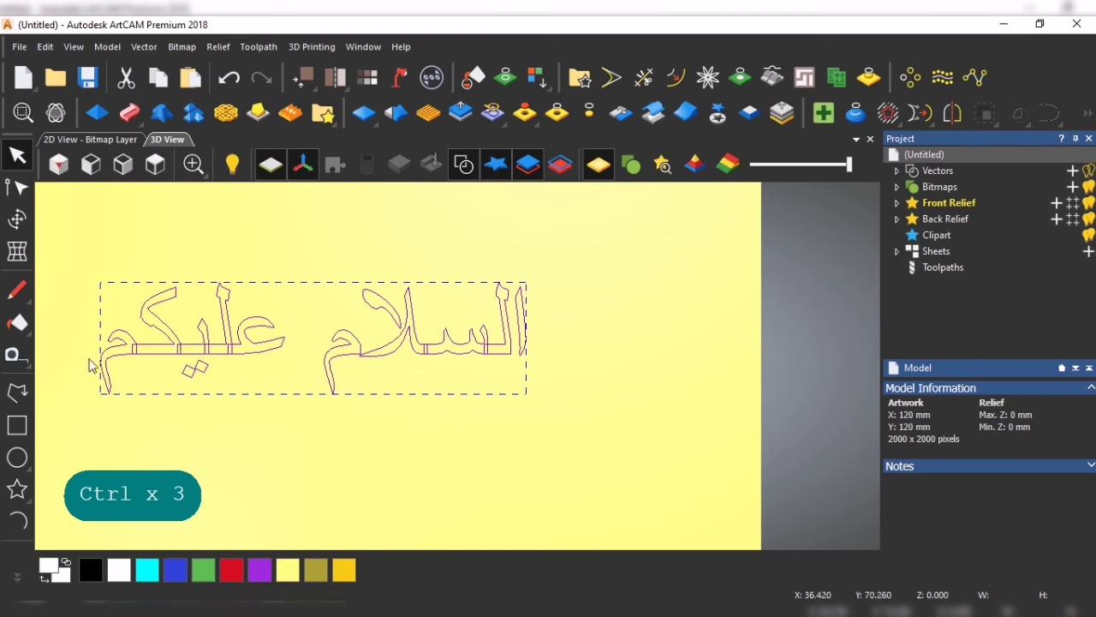
scroll(197, 347, up, 2)
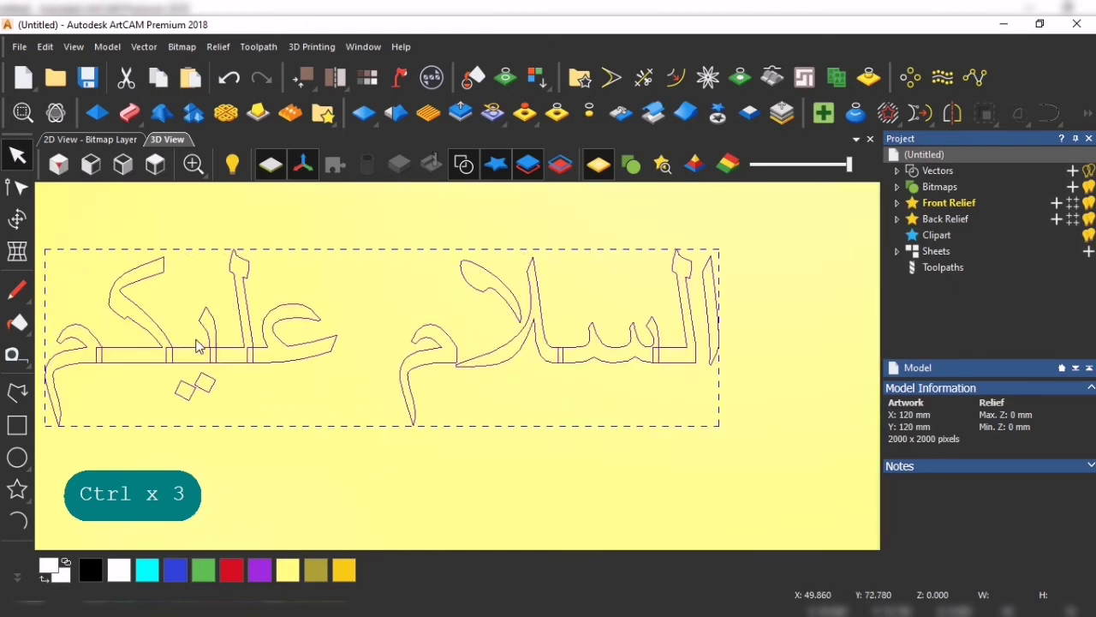
scroll(197, 347, down, 1)
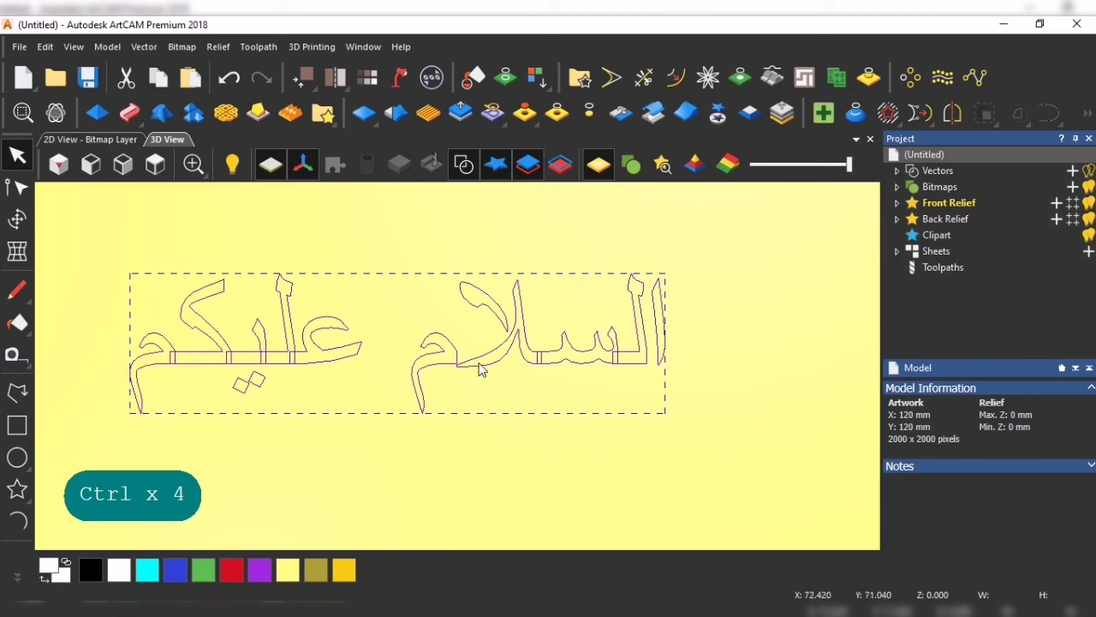
click(536, 515)
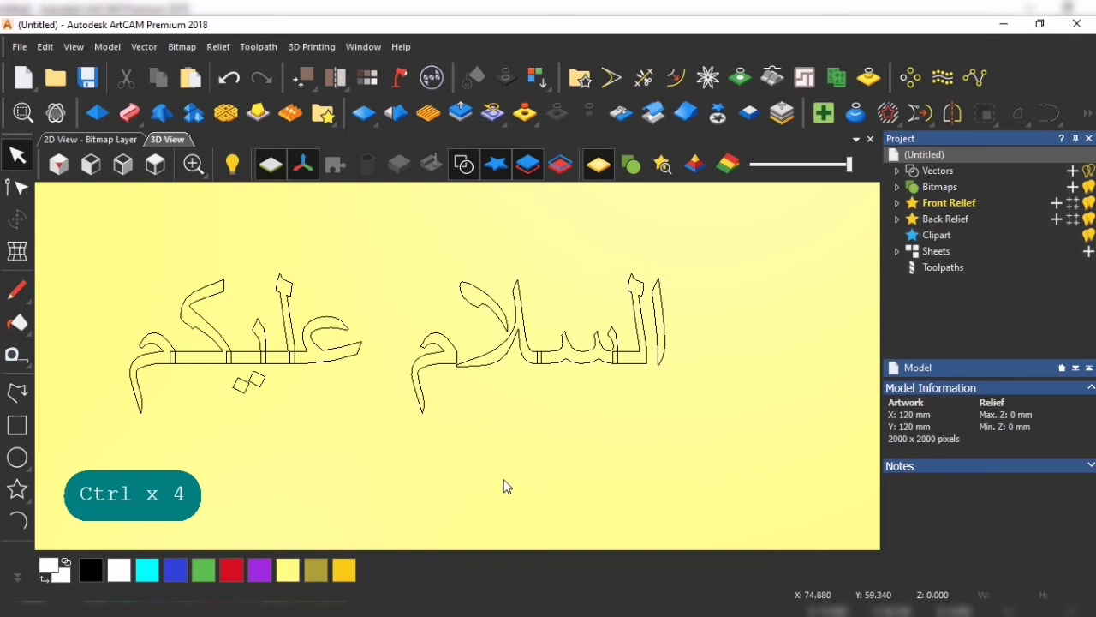
click(493, 370)
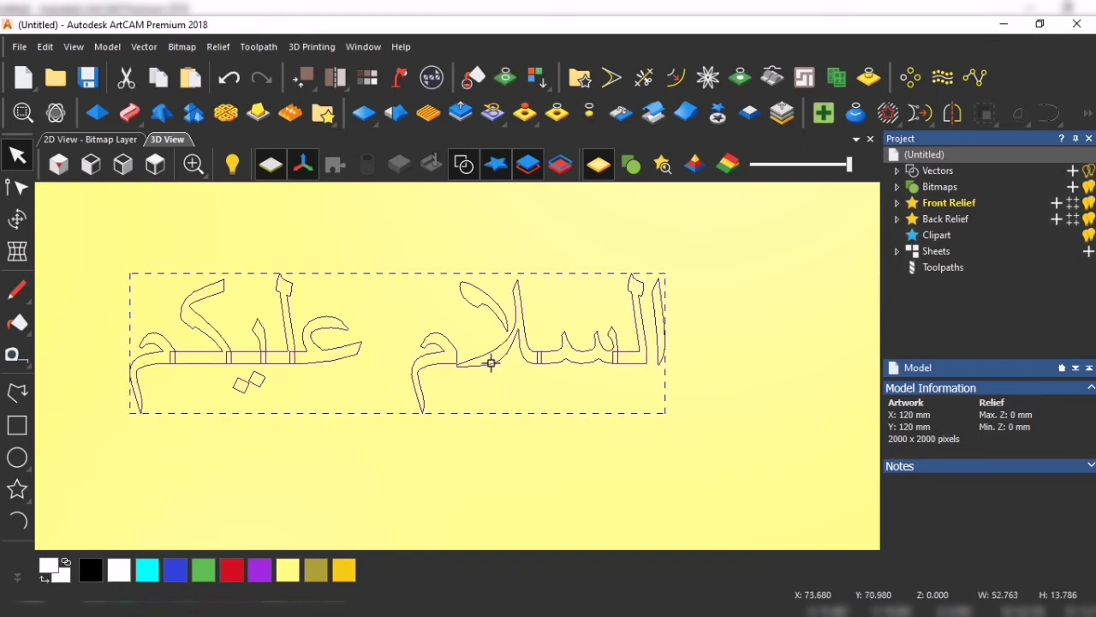
click(484, 464)
Ungroup all vectors of the Arabic text and select only the second letter outline of its first word.
click(480, 367)
right_click(497, 369)
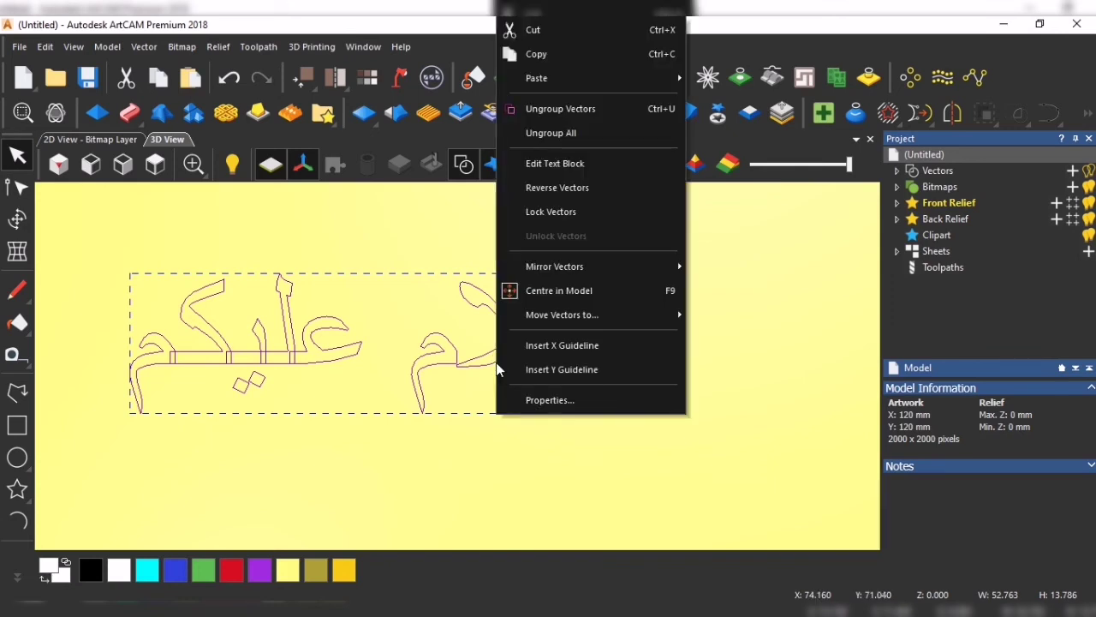
click(559, 133)
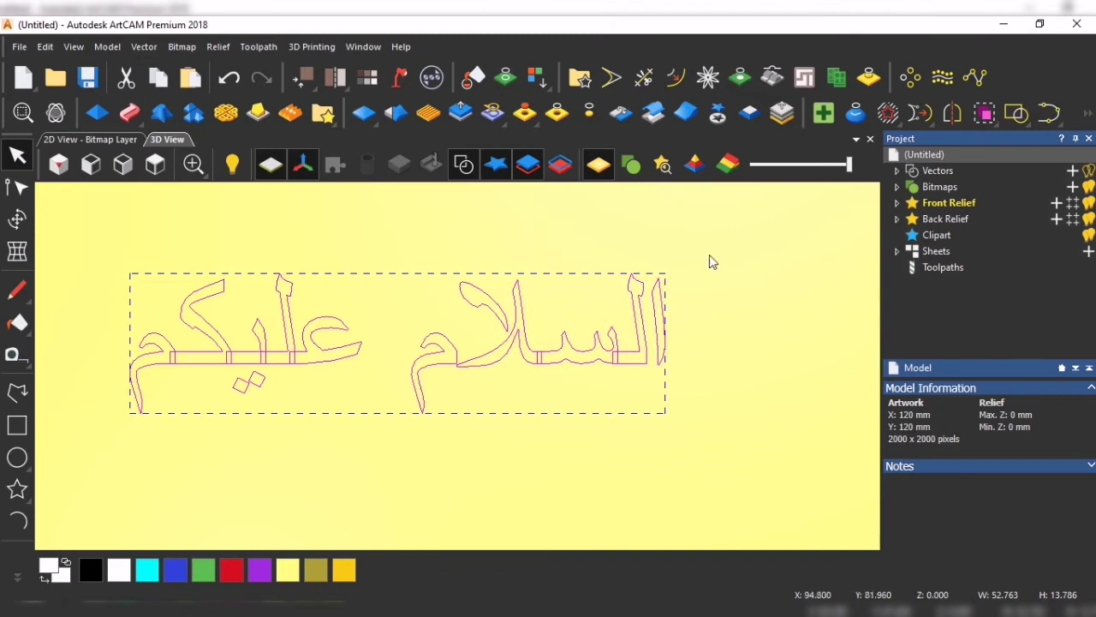
click(712, 380)
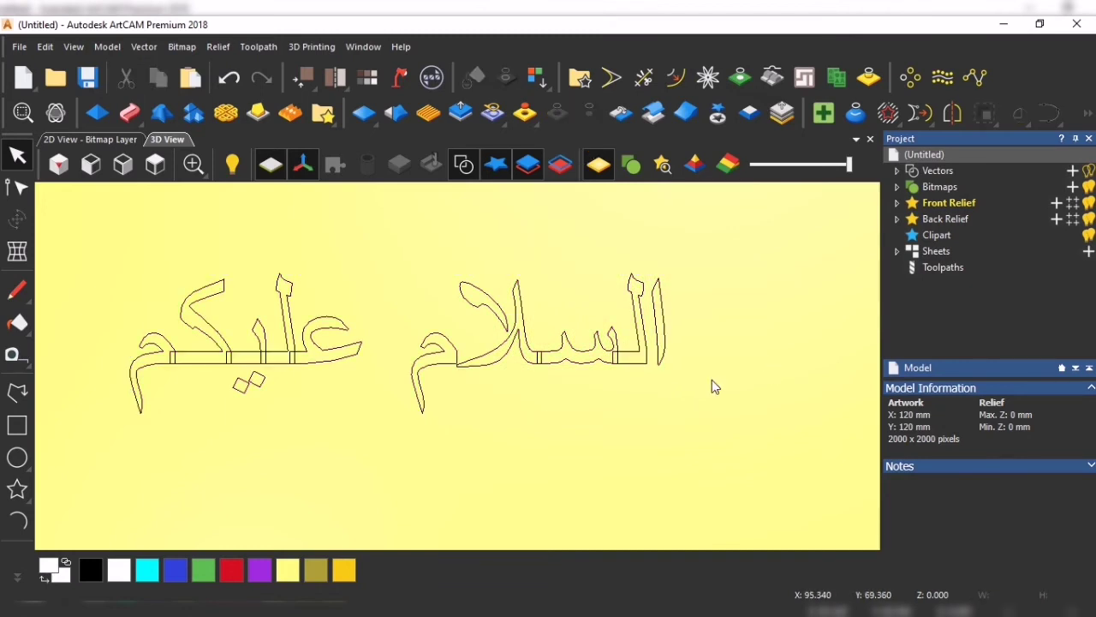
click(642, 363)
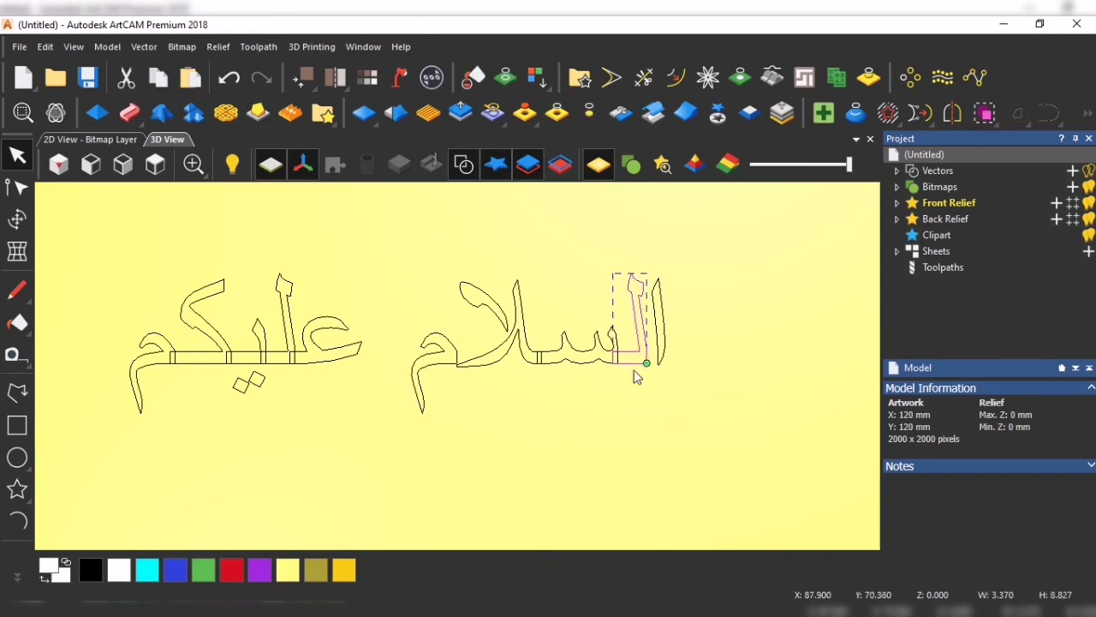
Trim the two overlapping lines between the lam and seen of the first Arabic word, with Auto join on.
click(603, 359)
click(514, 349)
click(526, 404)
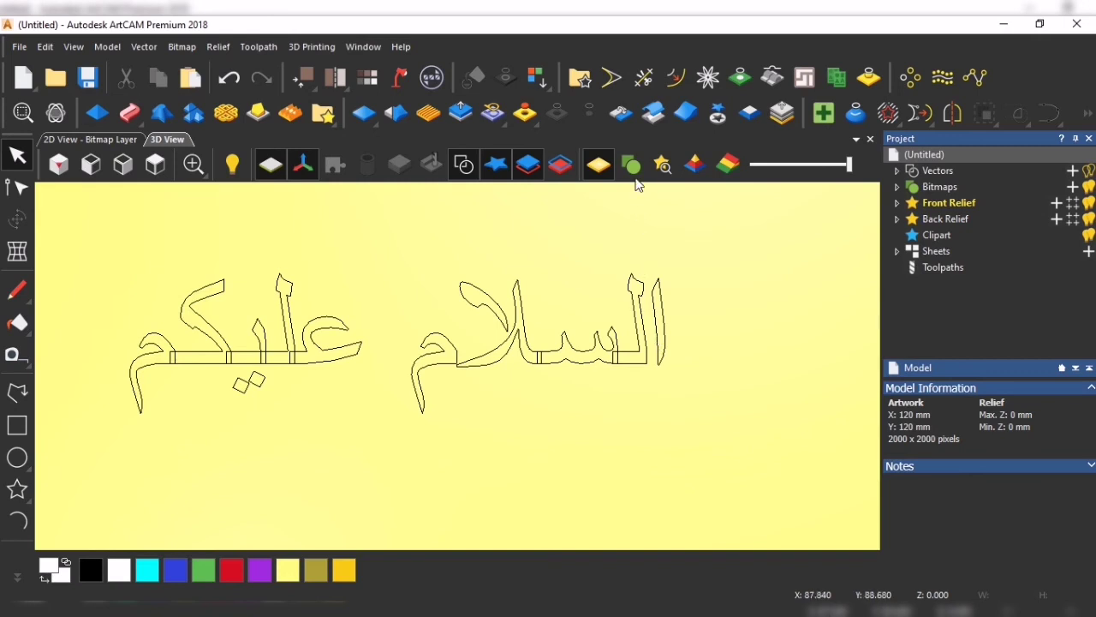
click(647, 80)
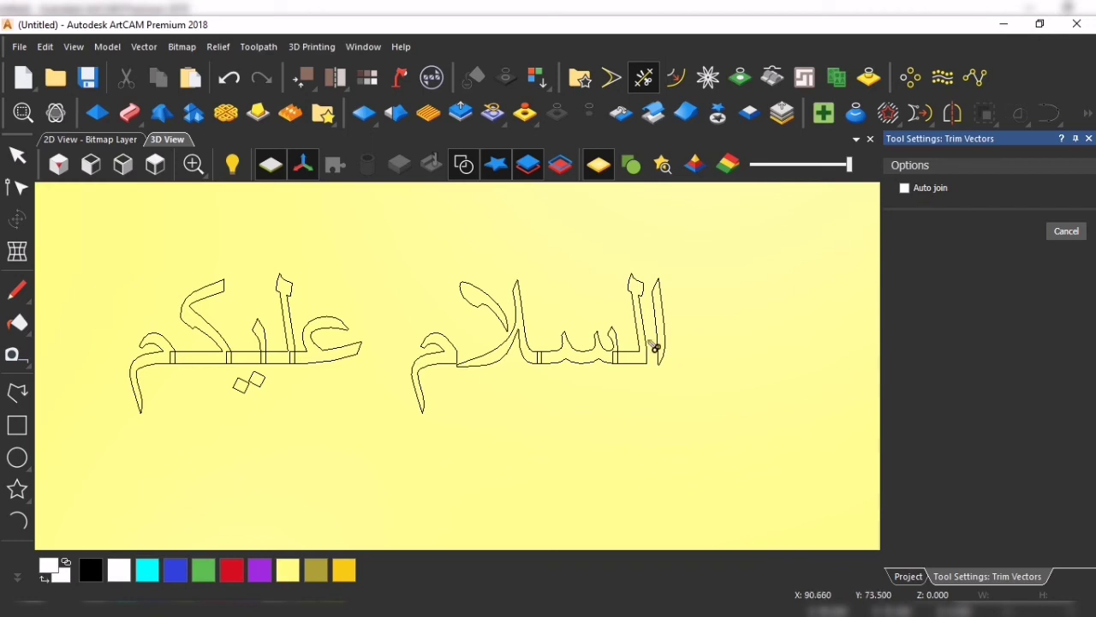
scroll(624, 364, up, 2)
ctrl+scroll(624, 364, up, 3)
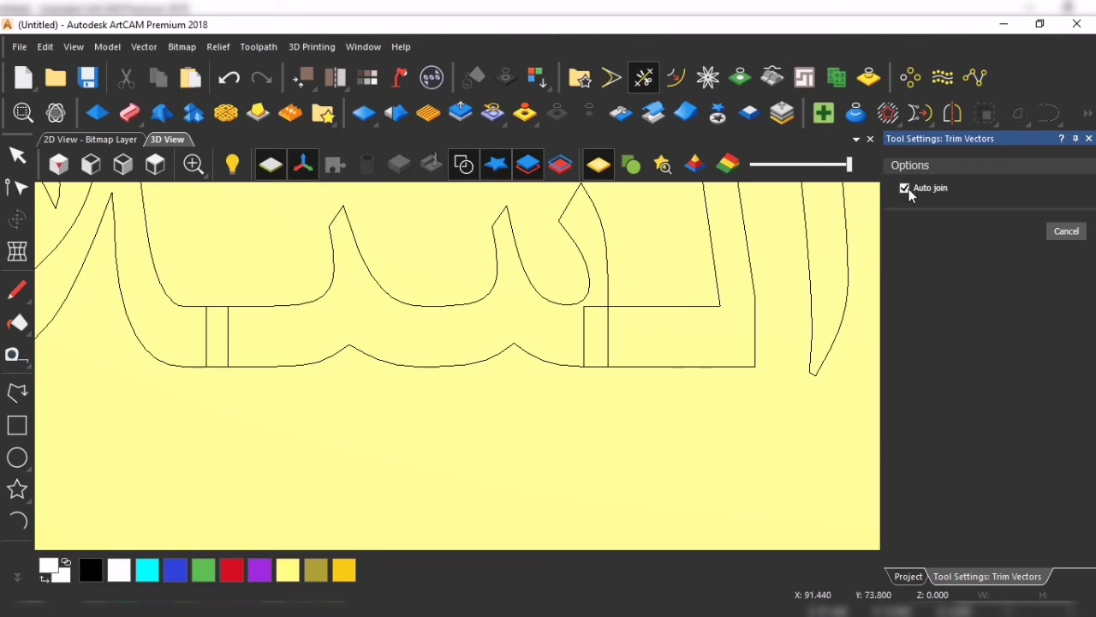
click(610, 334)
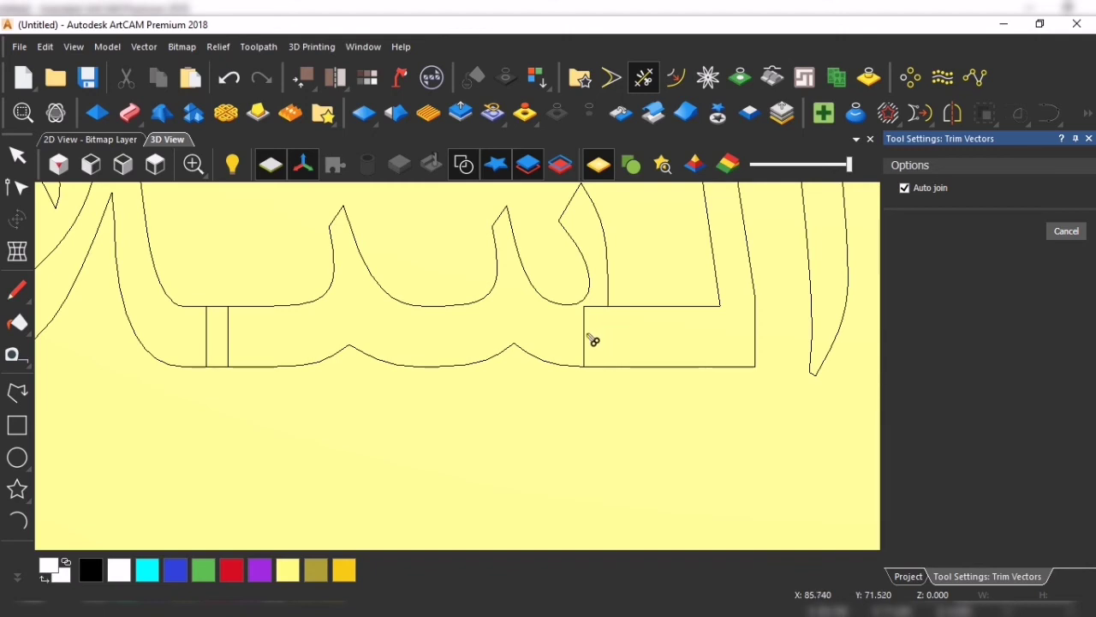
click(585, 337)
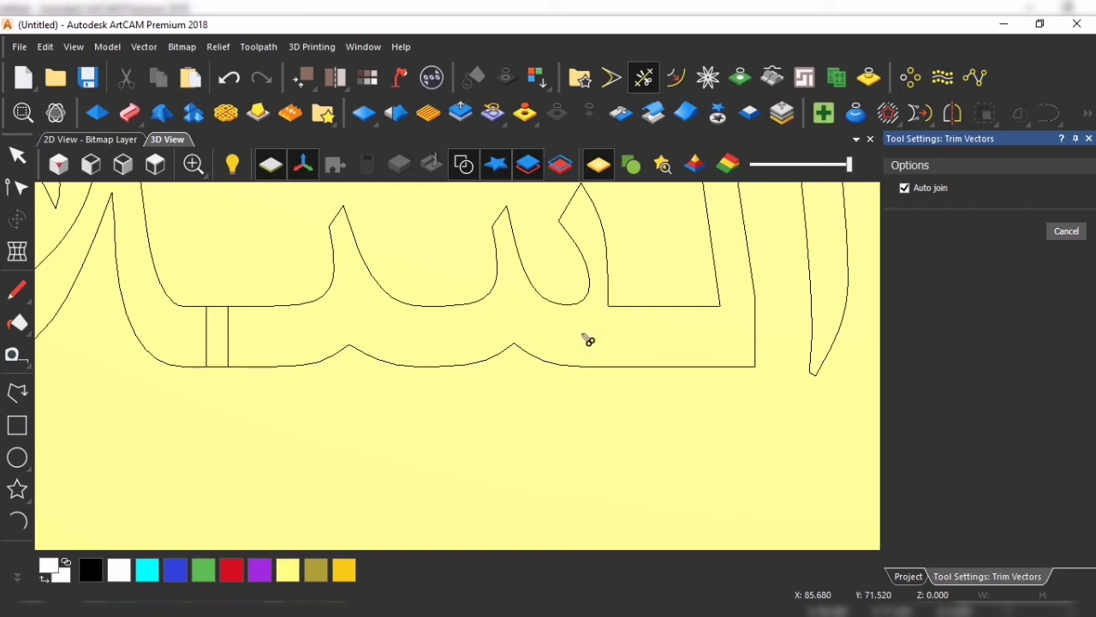
Trim the two overlapping lines between the seen and lam-alef of the first word and finish trimming.
click(230, 355)
click(208, 354)
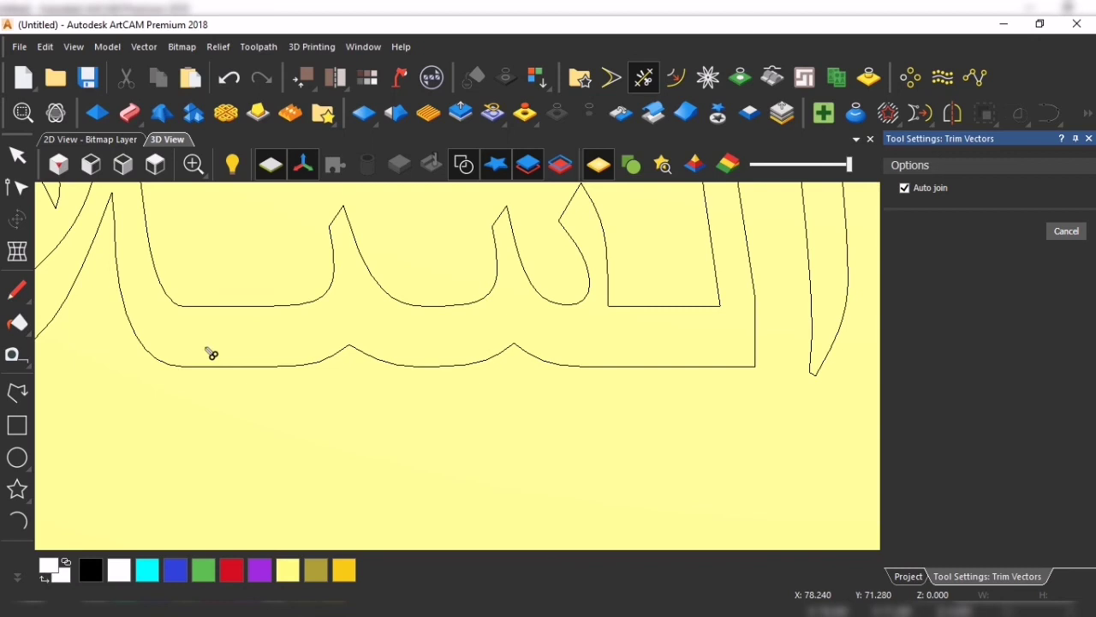
ctrl+scroll(615, 411, down, 6)
ctrl+scroll(615, 410, down, 1)
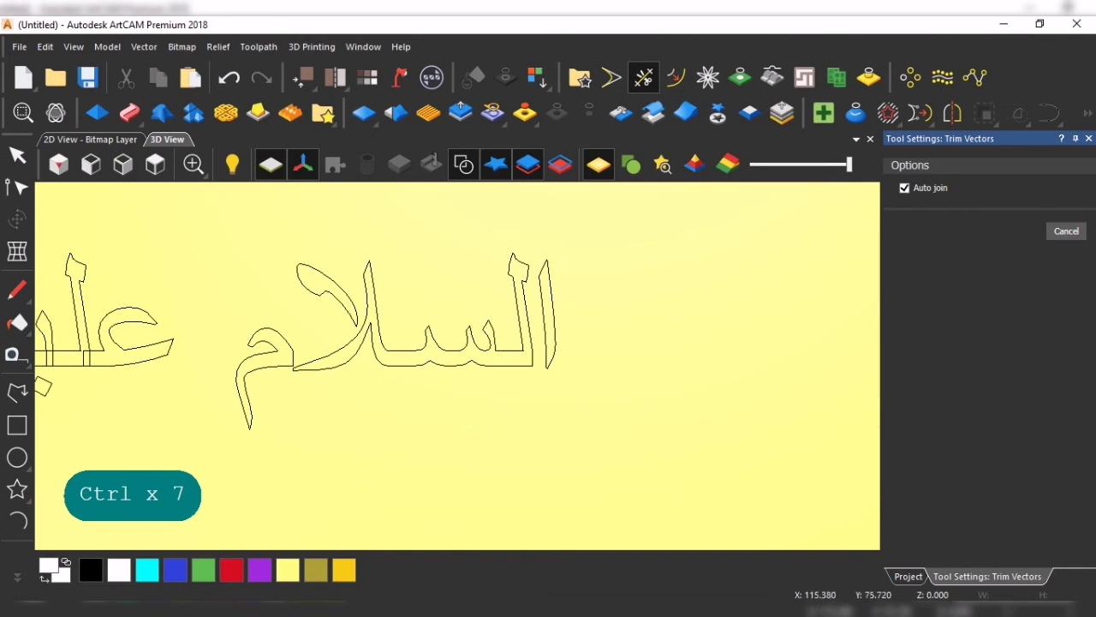
click(1066, 232)
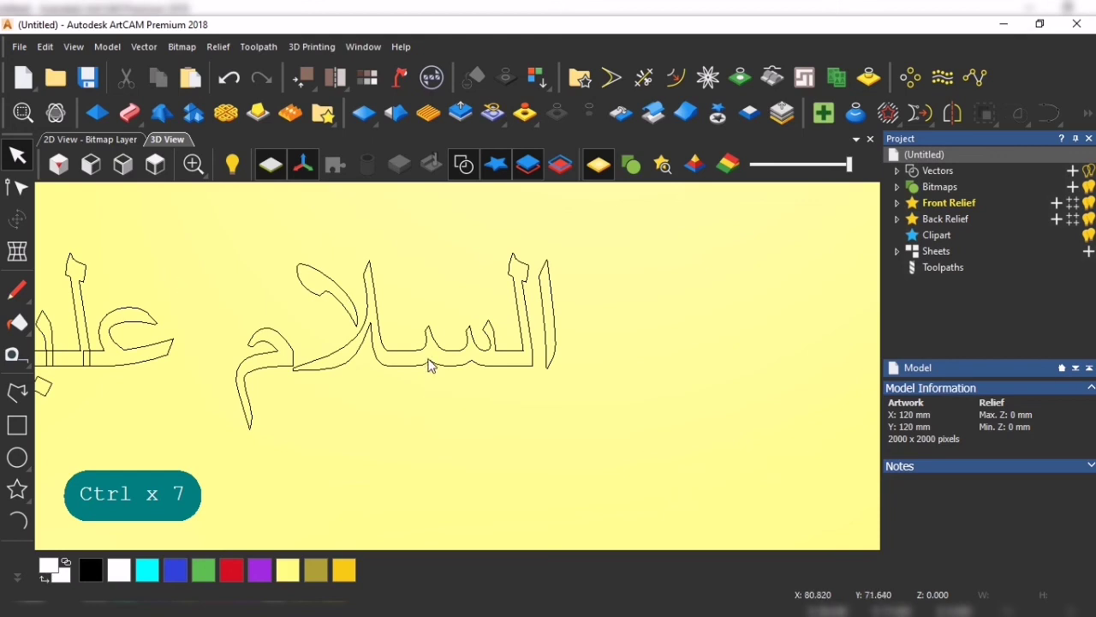
Examine how the trimmed letter outlines of the first word meet by selecting the lam-seen outline and the adjoining lam-alef outline.
click(527, 365)
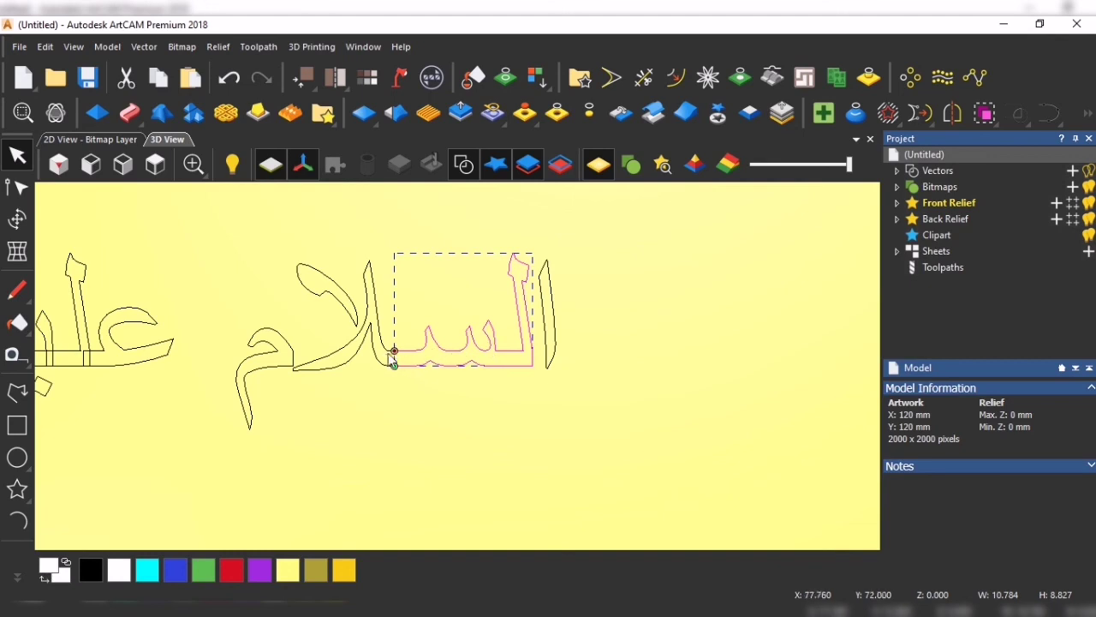
scroll(394, 367, up, 2)
ctrl+scroll(394, 366, up, 2)
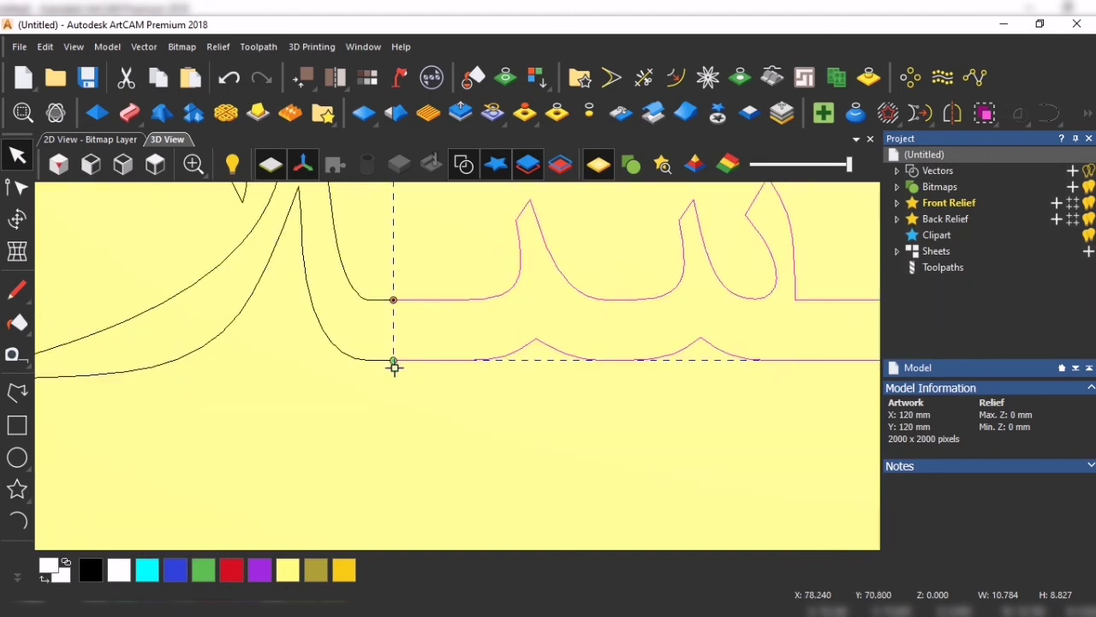
ctrl+scroll(656, 338, down, 2)
ctrl+scroll(431, 411, down, 1)
click(420, 396)
scroll(414, 367, up, 1)
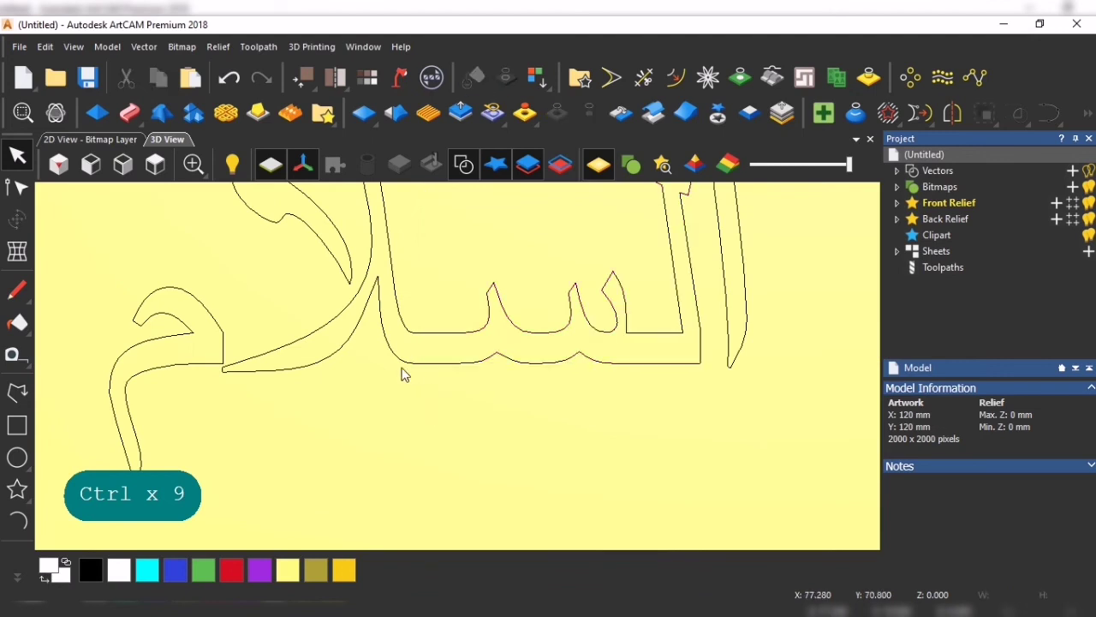
click(404, 364)
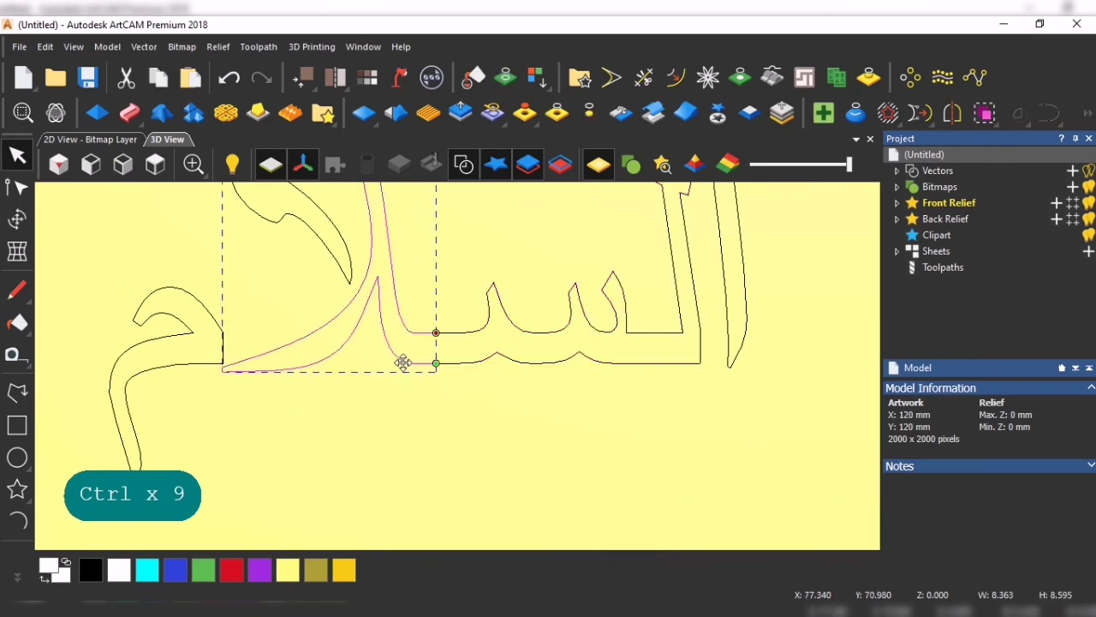
shift+click(460, 364)
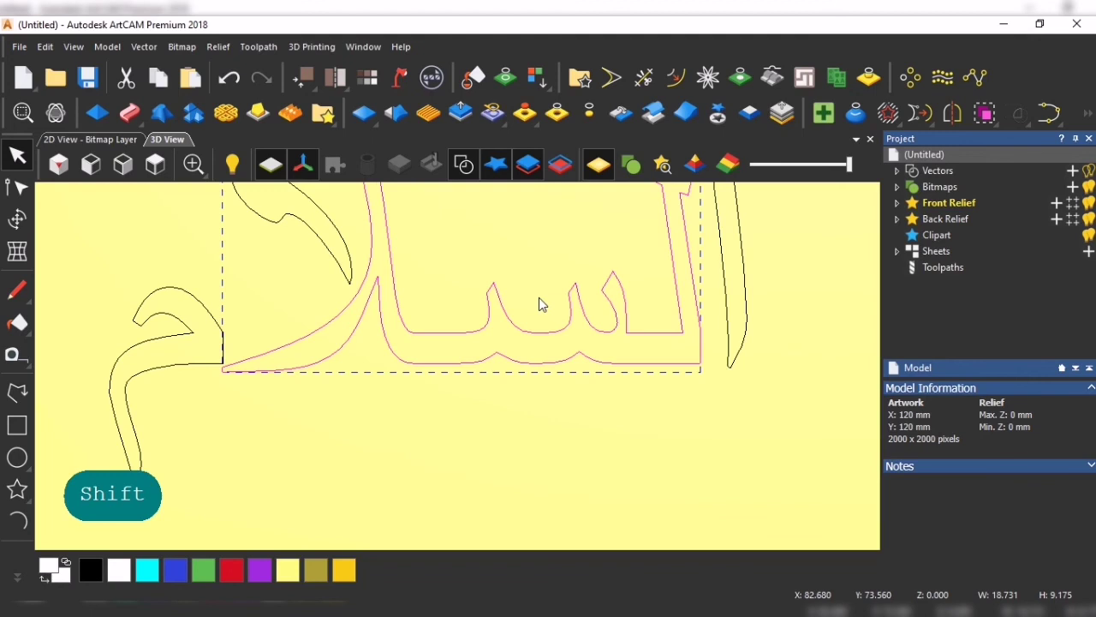
ctrl+scroll(575, 255, down, 3)
ctrl+scroll(575, 255, down, 2)
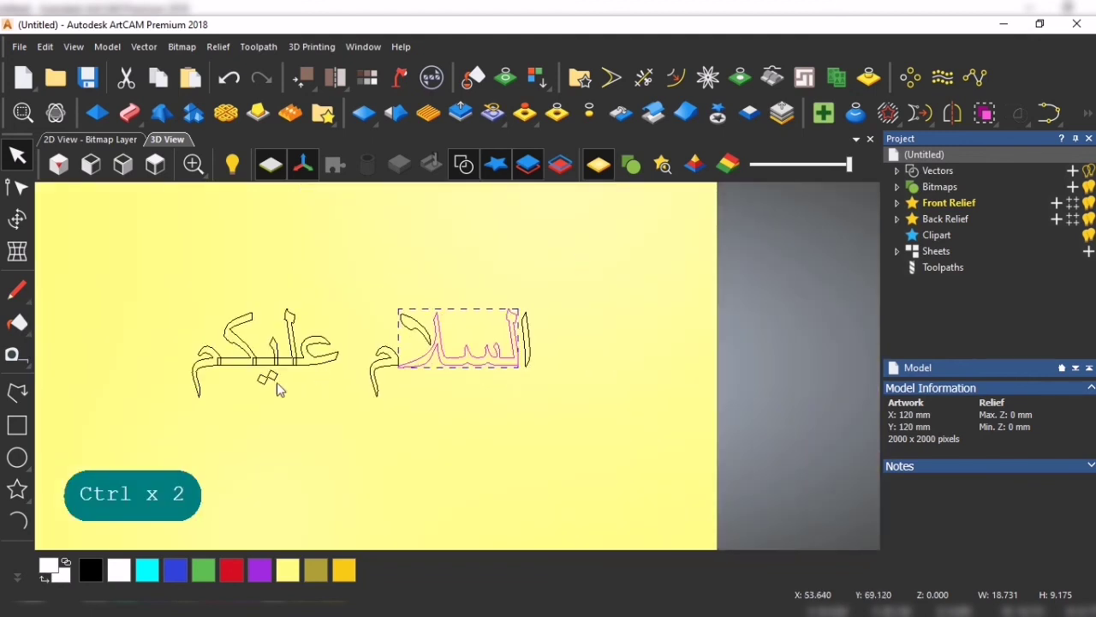
click(277, 410)
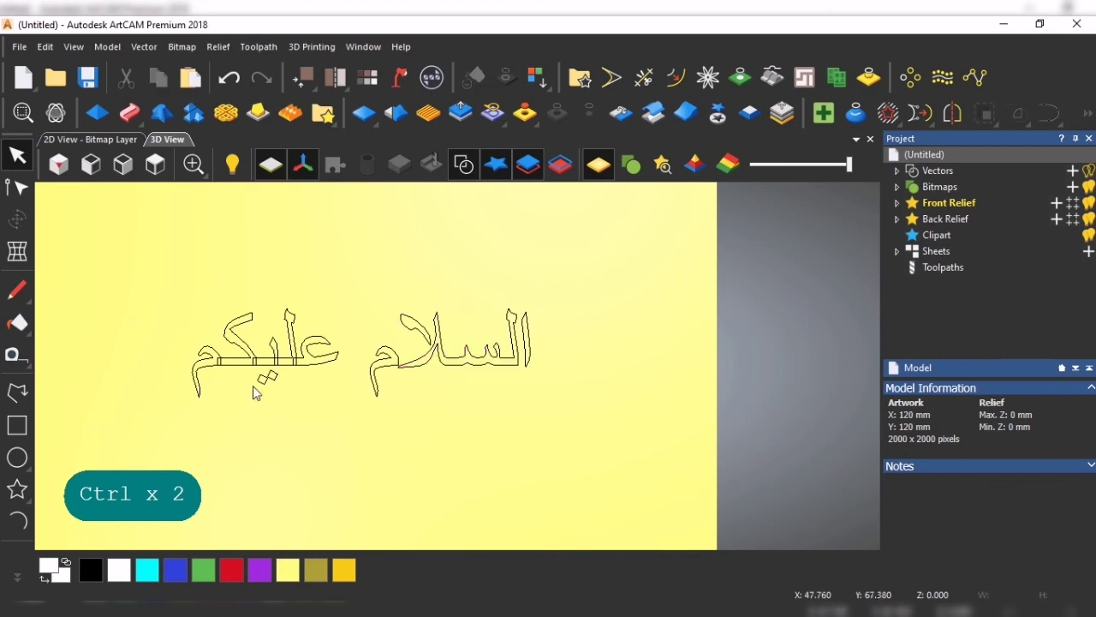
Try trimming the overlapping lines between the first two letters of the second word with Auto join off.
scroll(238, 355, up, 2)
scroll(239, 356, up, 2)
key(ctrl)
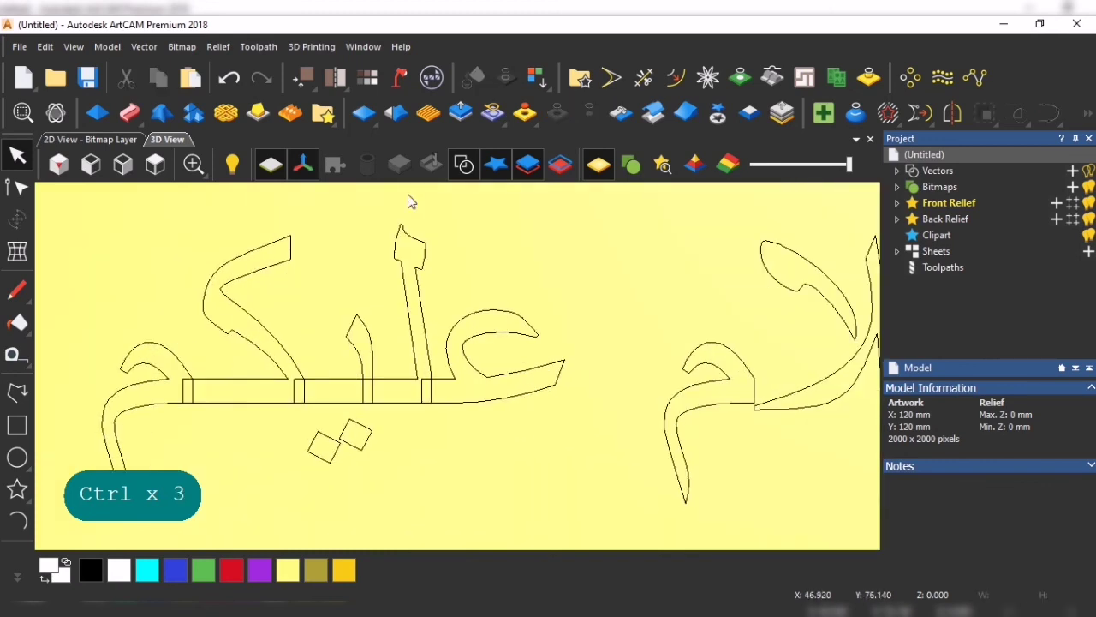
click(643, 79)
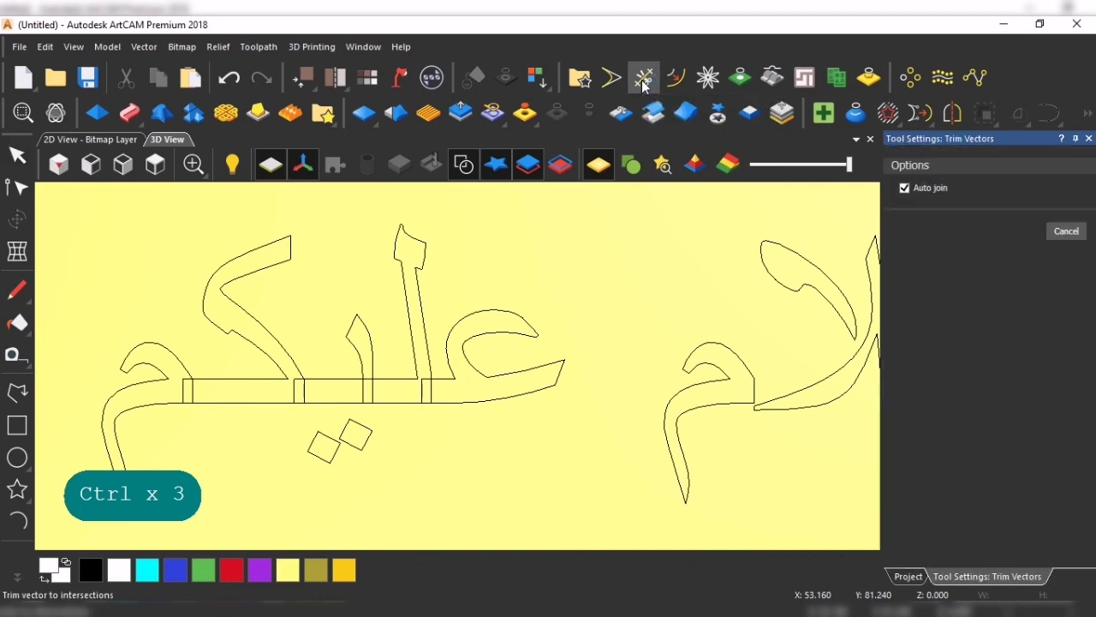
click(904, 189)
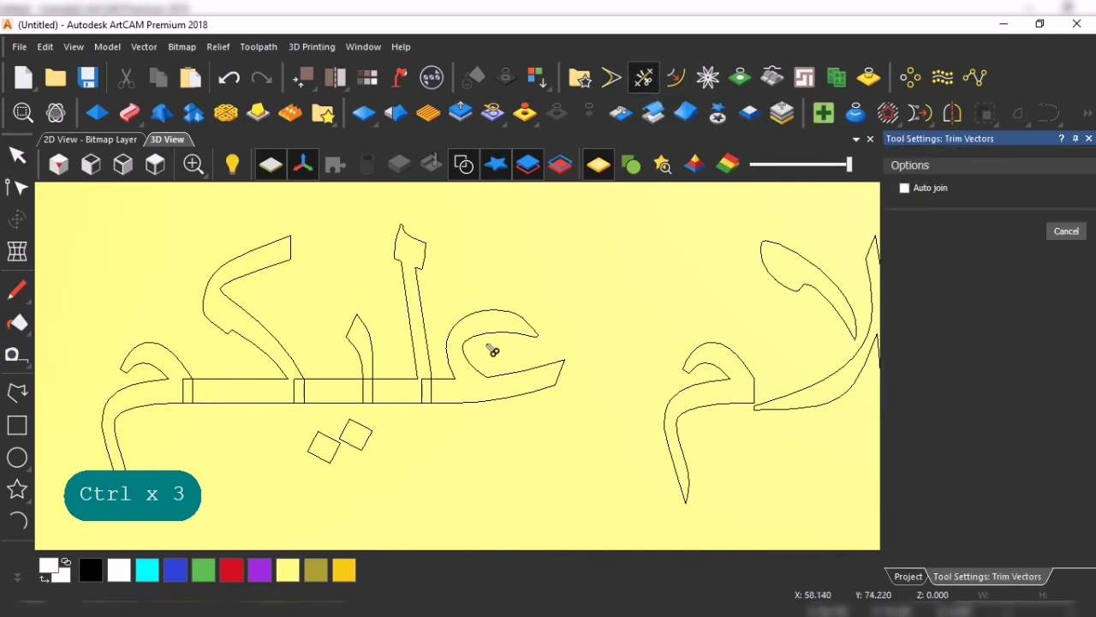
click(433, 395)
click(426, 396)
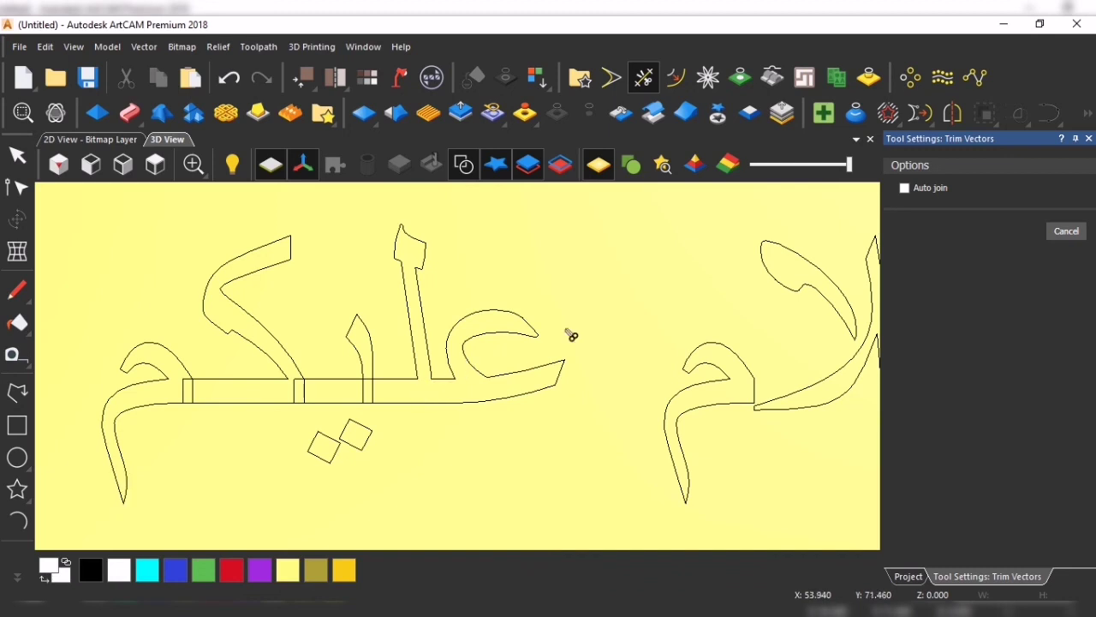
click(1064, 232)
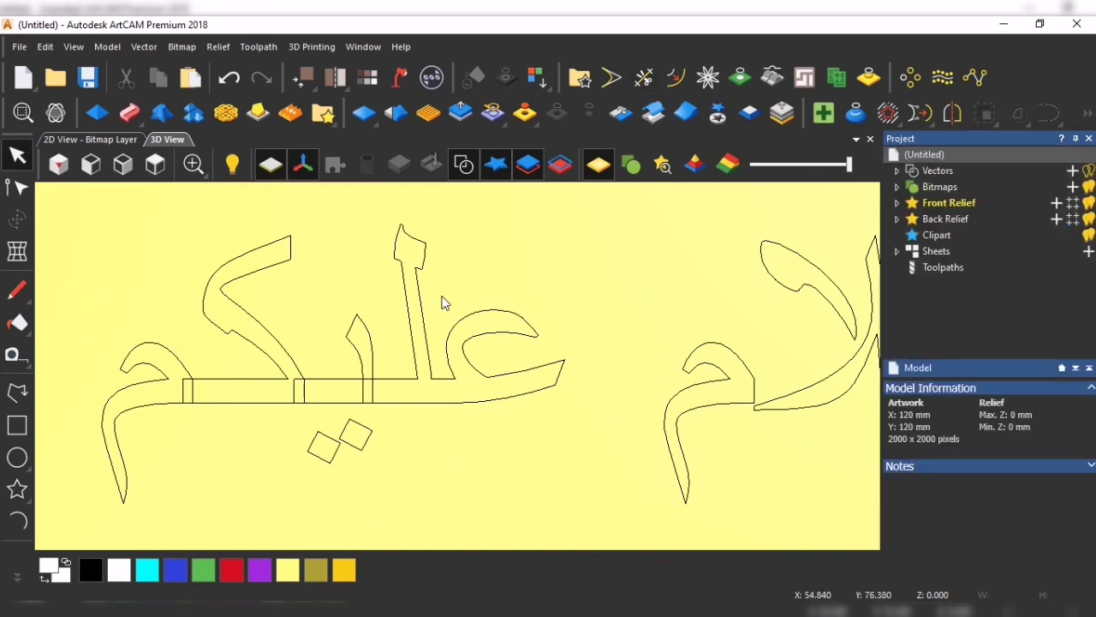
Check the second word's first two letter outlines individually and undo both trims between them.
click(487, 401)
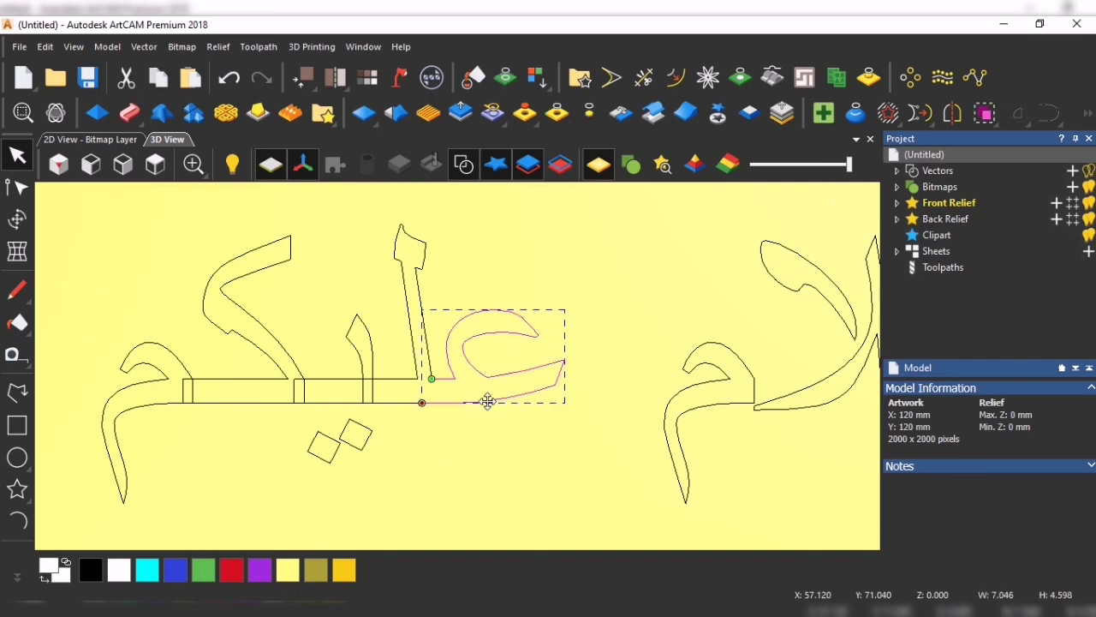
click(420, 296)
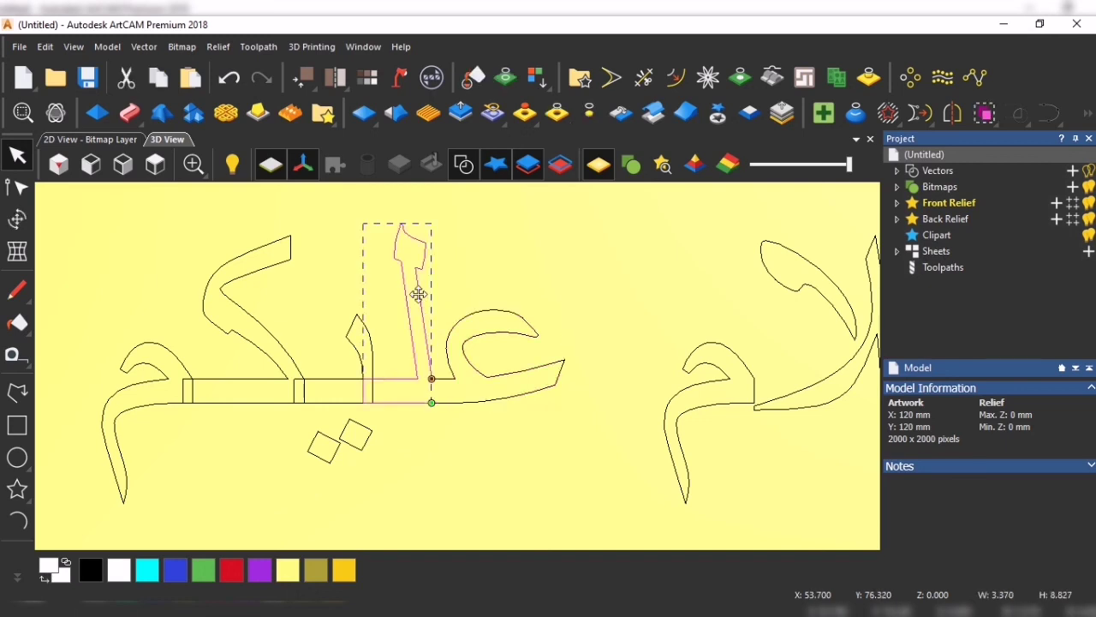
click(524, 444)
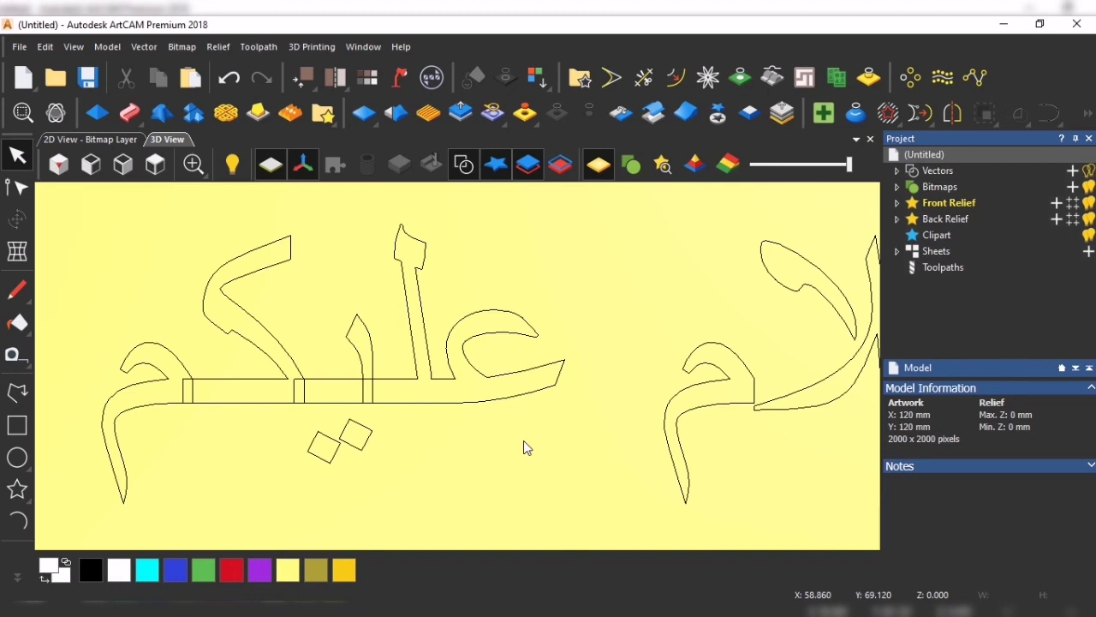
key(ctrl+z)
key(ctrl+z)
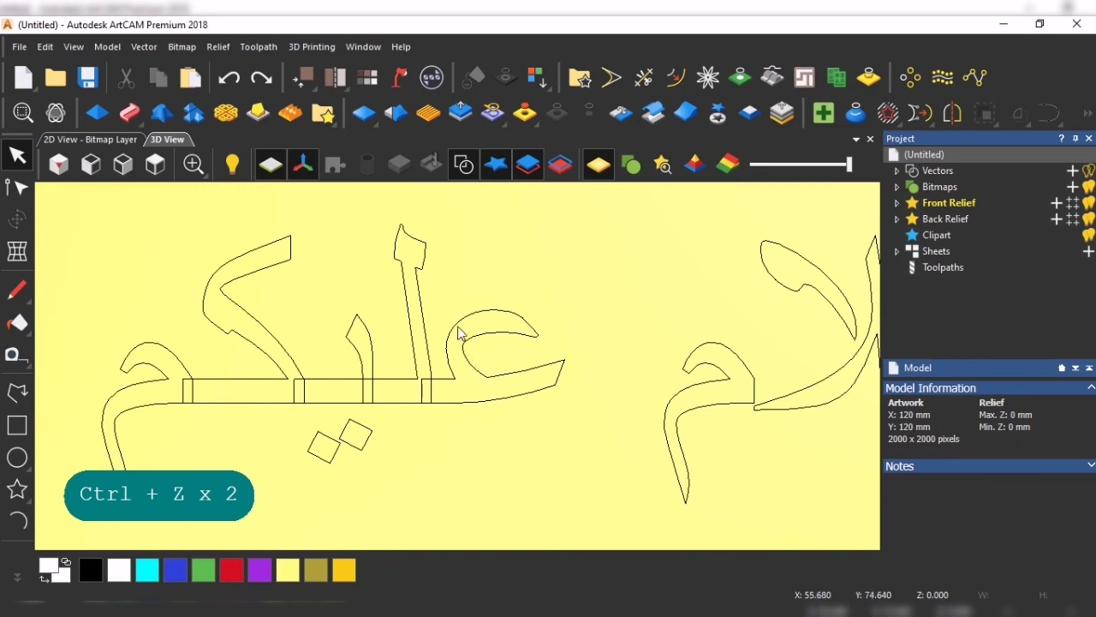
Try the same trim between the ain and lam again with Auto join off and undo it.
click(645, 79)
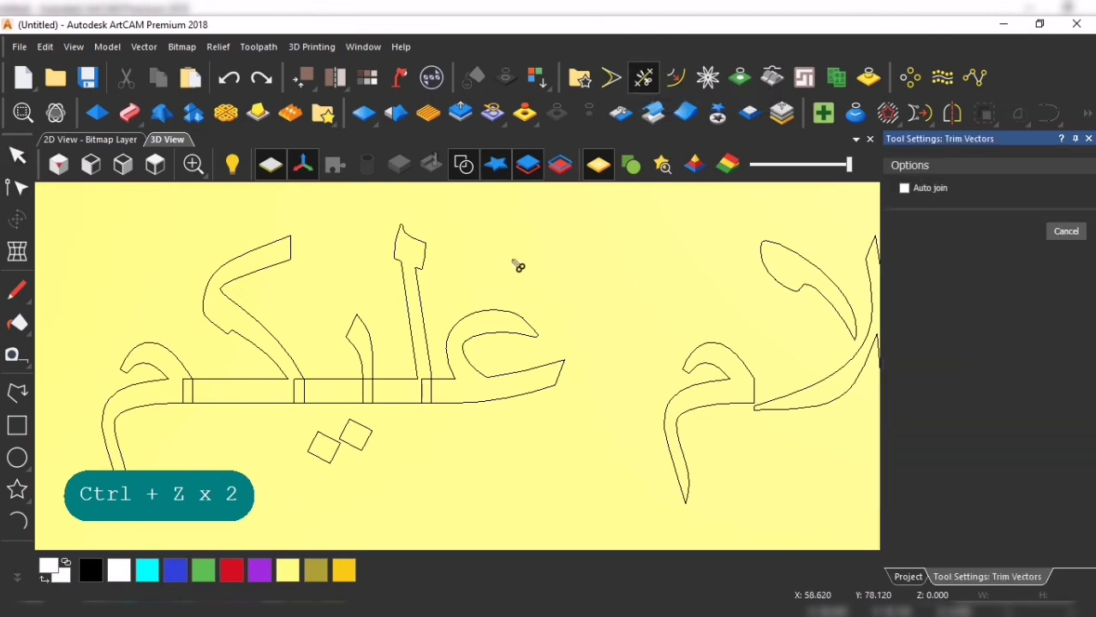
click(433, 392)
click(422, 391)
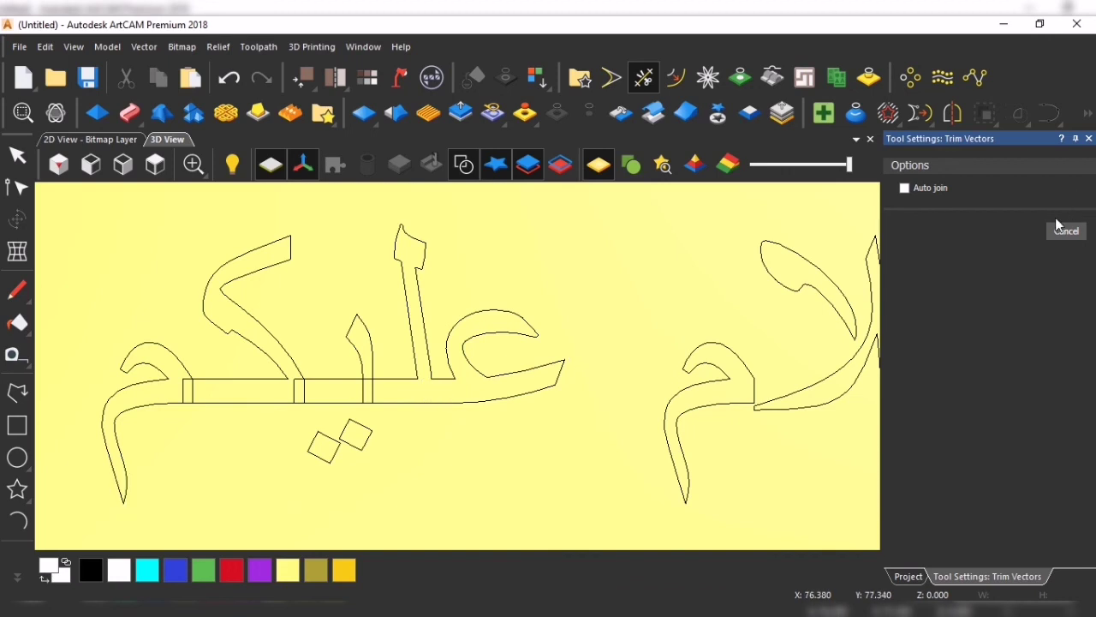
key(ctrl+z)
key(ctrl+z)
key(ctrl+z)
key(ctrl+z)
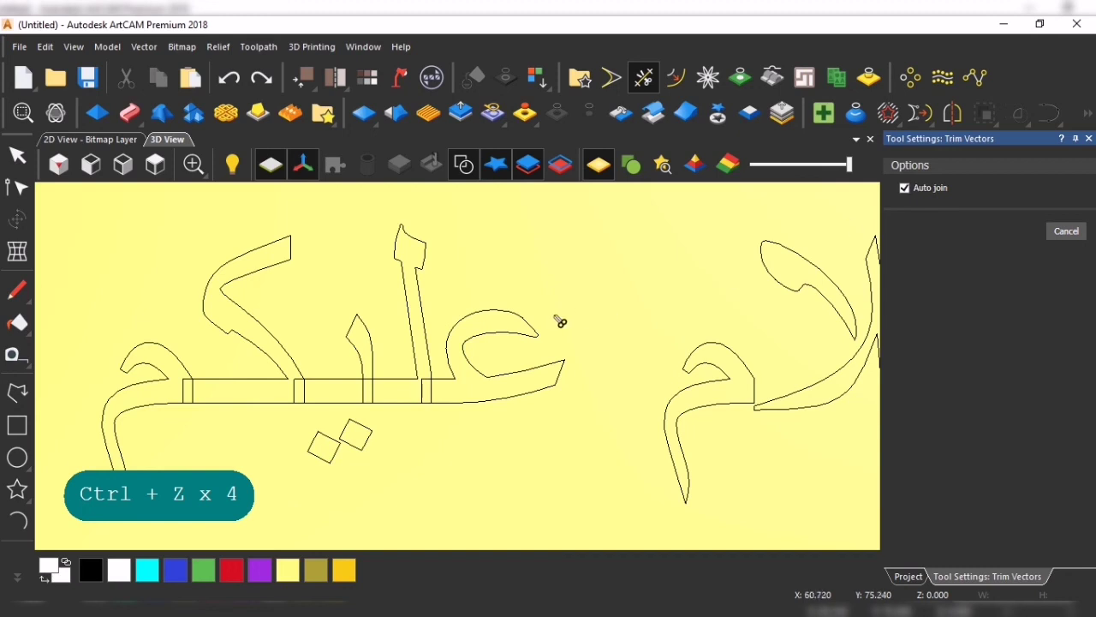
Trim the overlap between the ain and lam of the second word with Auto join on, and check the joined outline.
click(431, 390)
click(1066, 232)
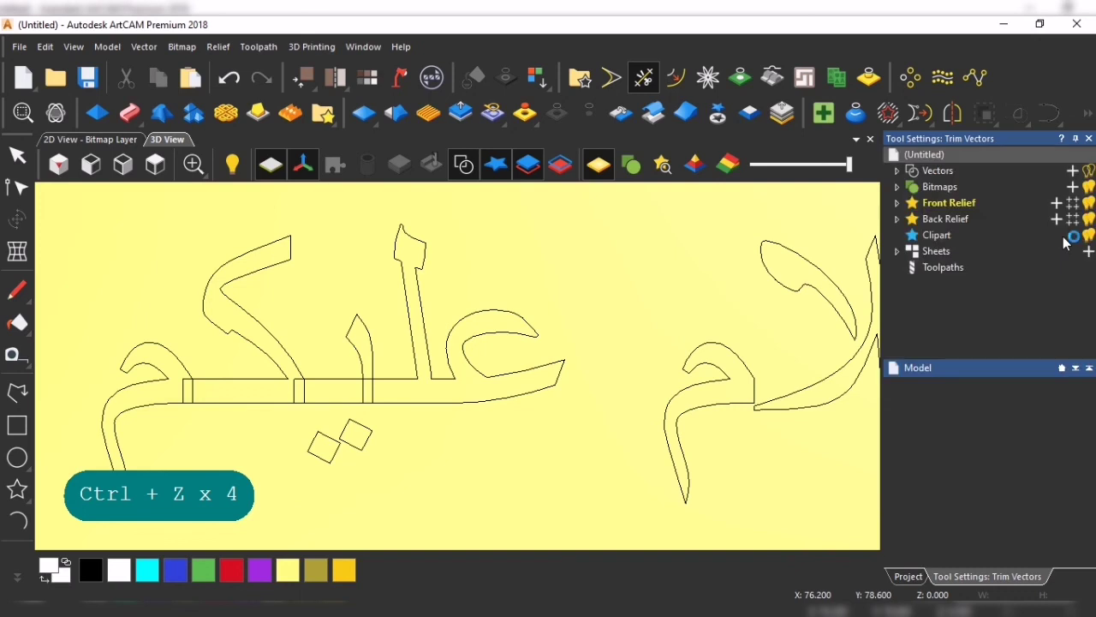
click(503, 401)
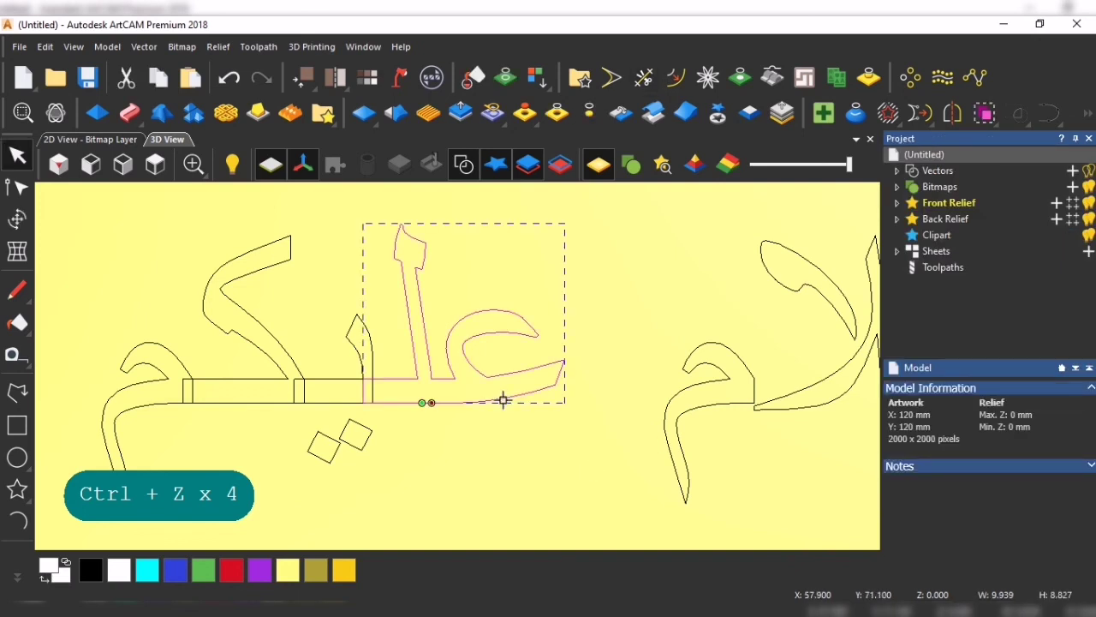
click(436, 443)
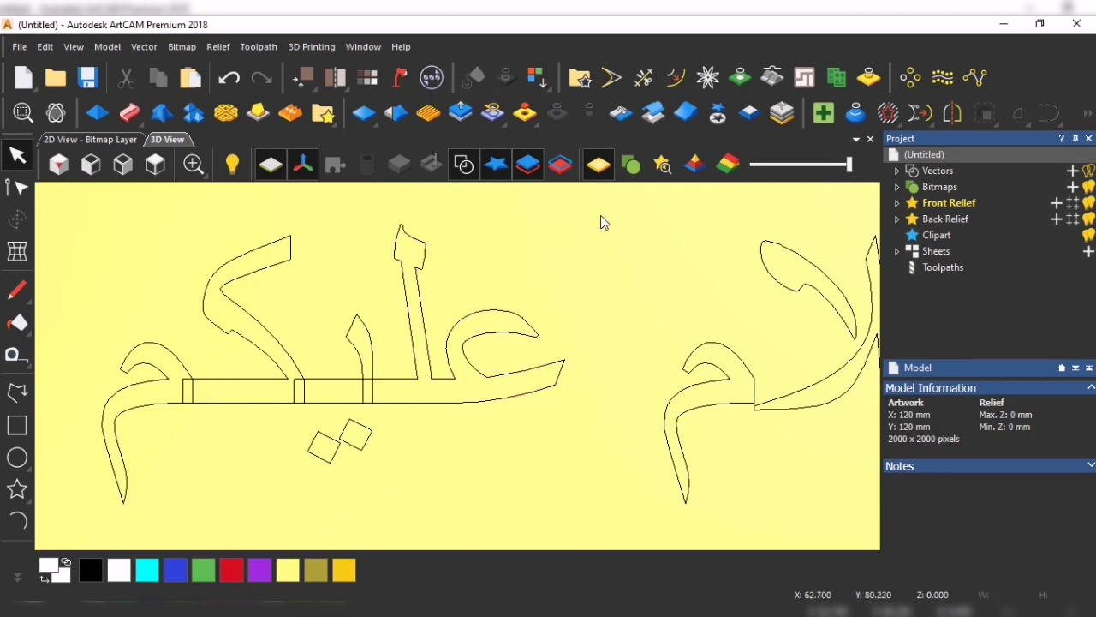
Trim the three remaining letter overlaps along the second word's baseline with Auto join on and finish trimming.
click(644, 79)
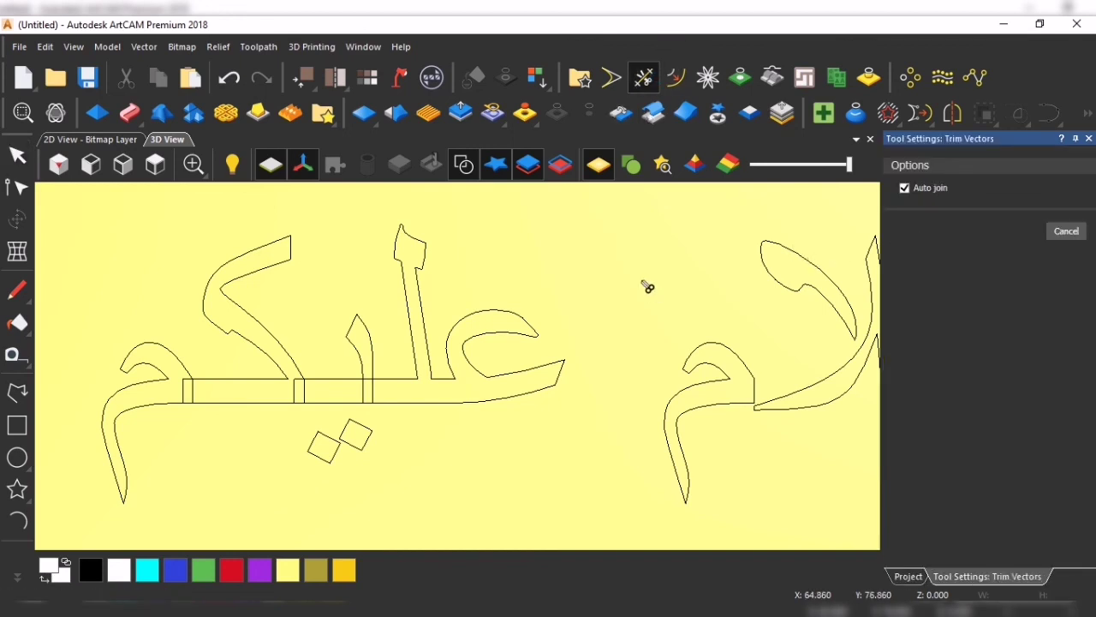
click(374, 396)
click(364, 396)
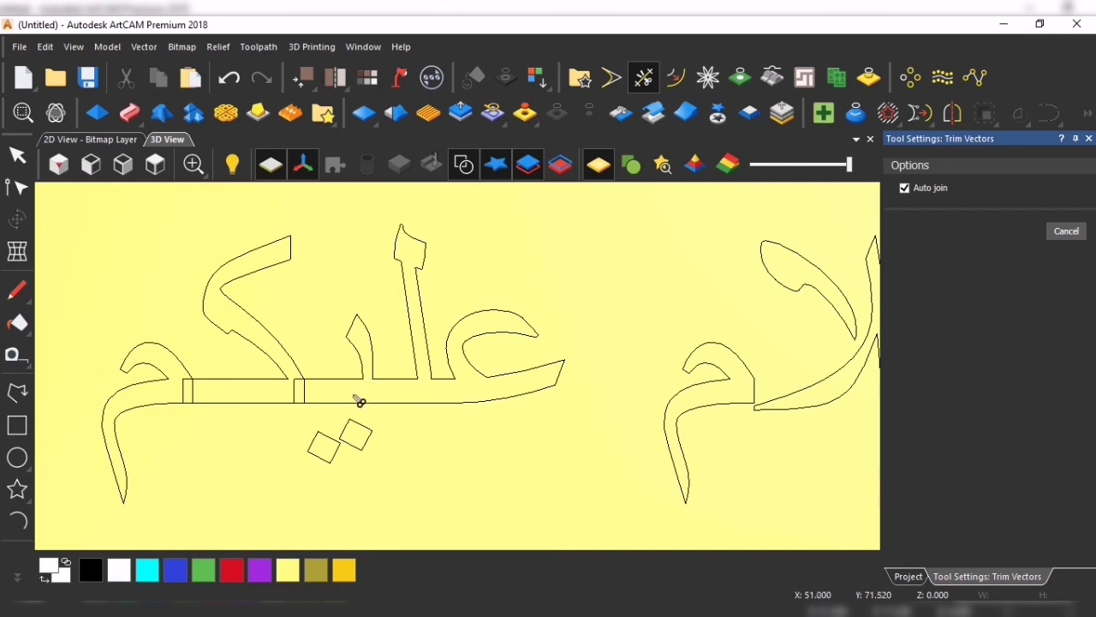
click(295, 395)
click(304, 393)
click(194, 393)
click(184, 391)
scroll(313, 426, down, 3)
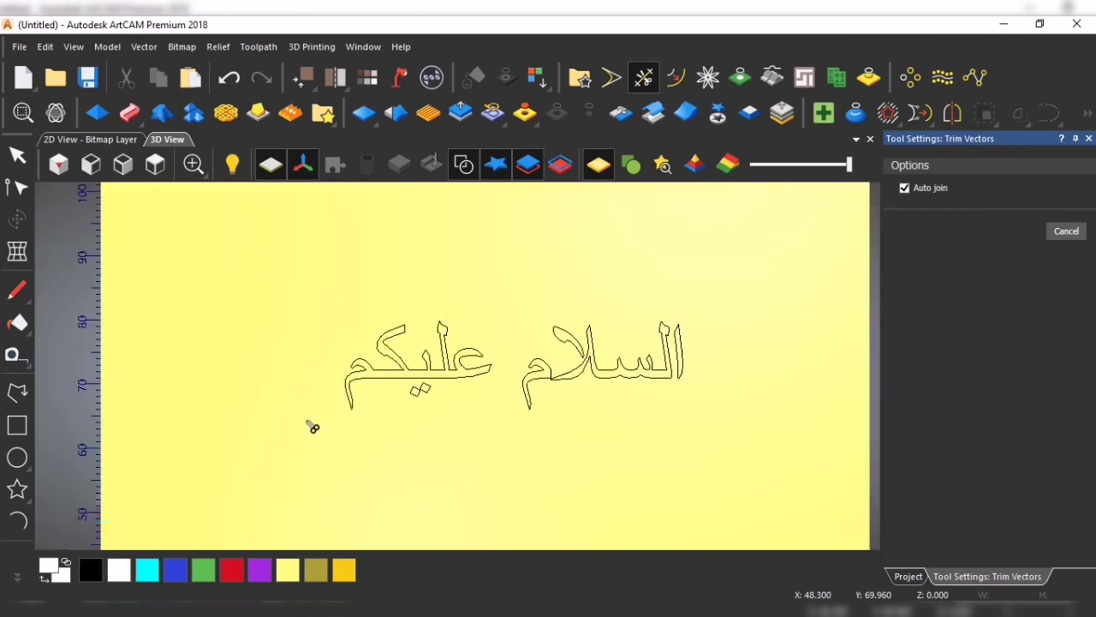
key(ctrl)
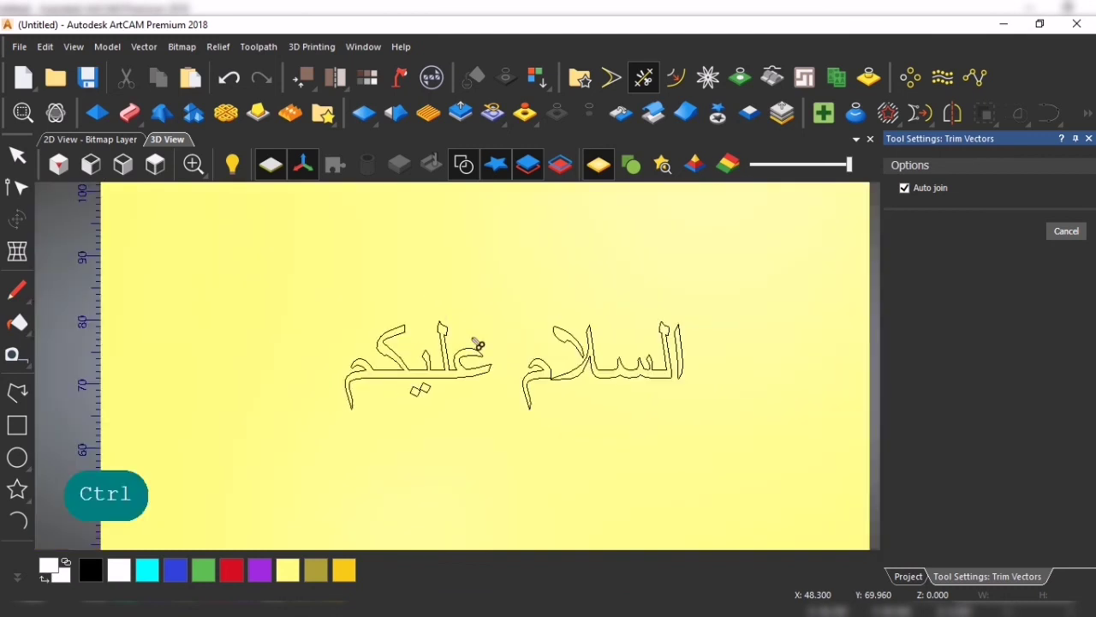
click(1071, 233)
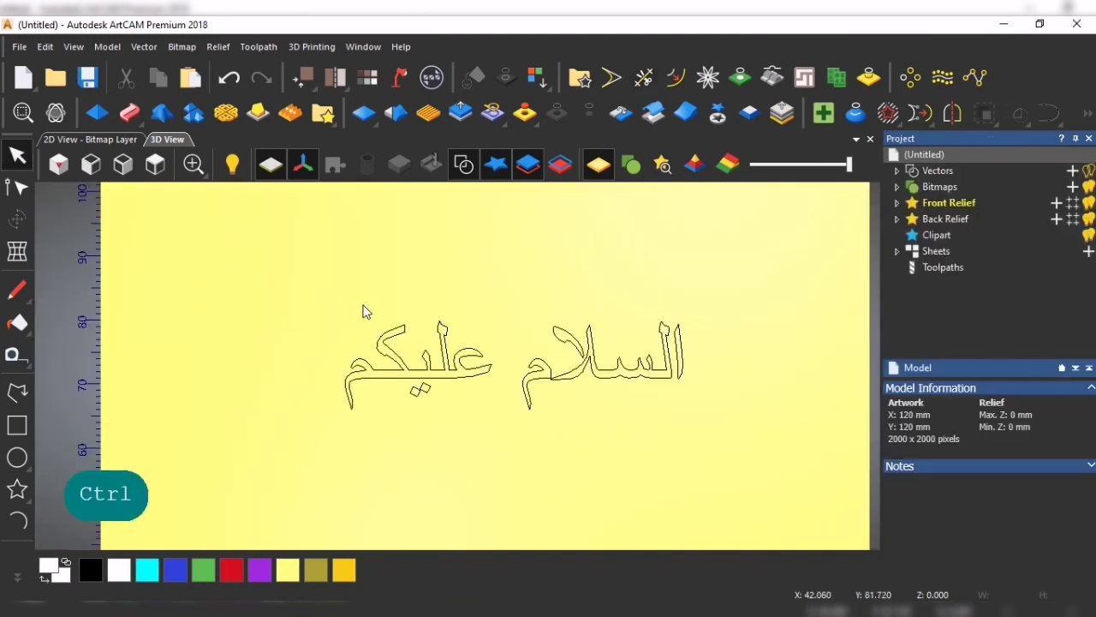
Select all vectors of both Arabic words and group them.
key(ctrl+a)
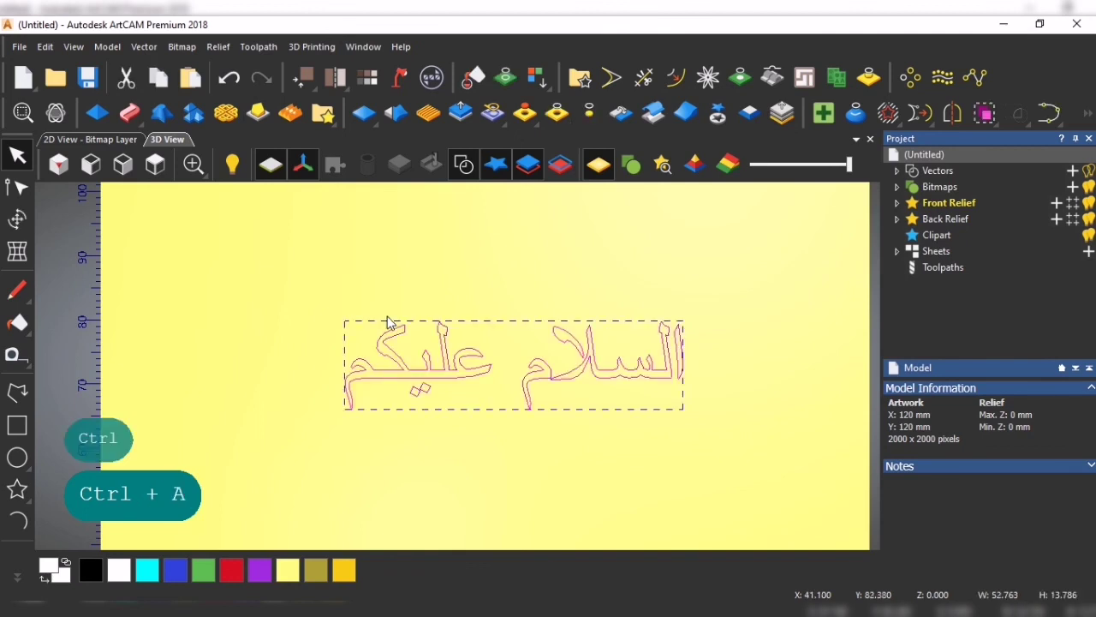
right_click(406, 342)
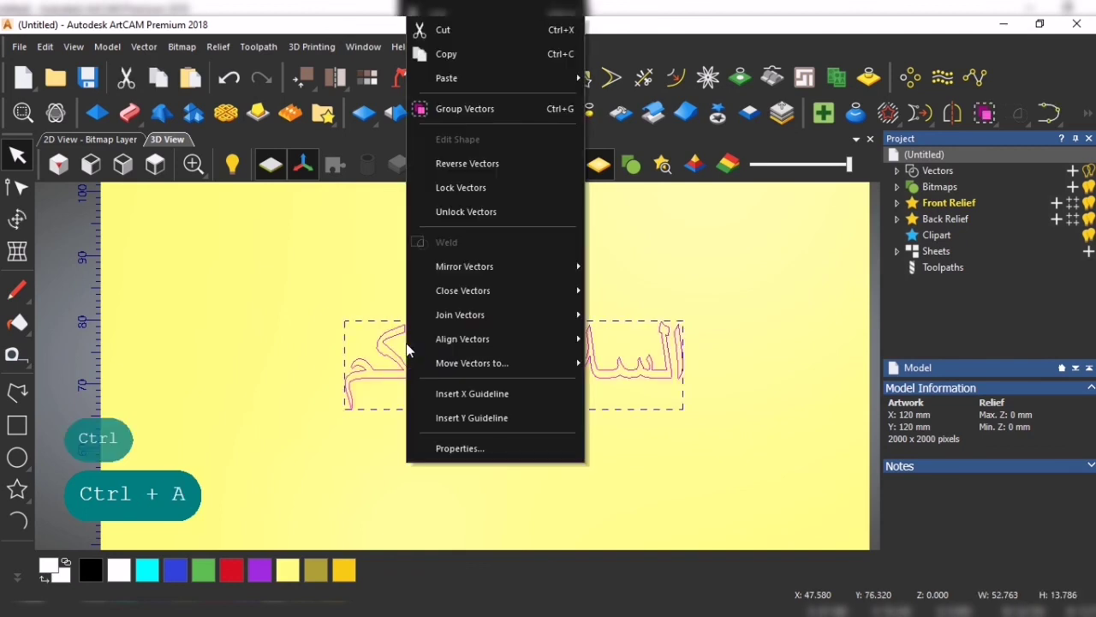
click(366, 506)
drag(711, 494, 339, 295)
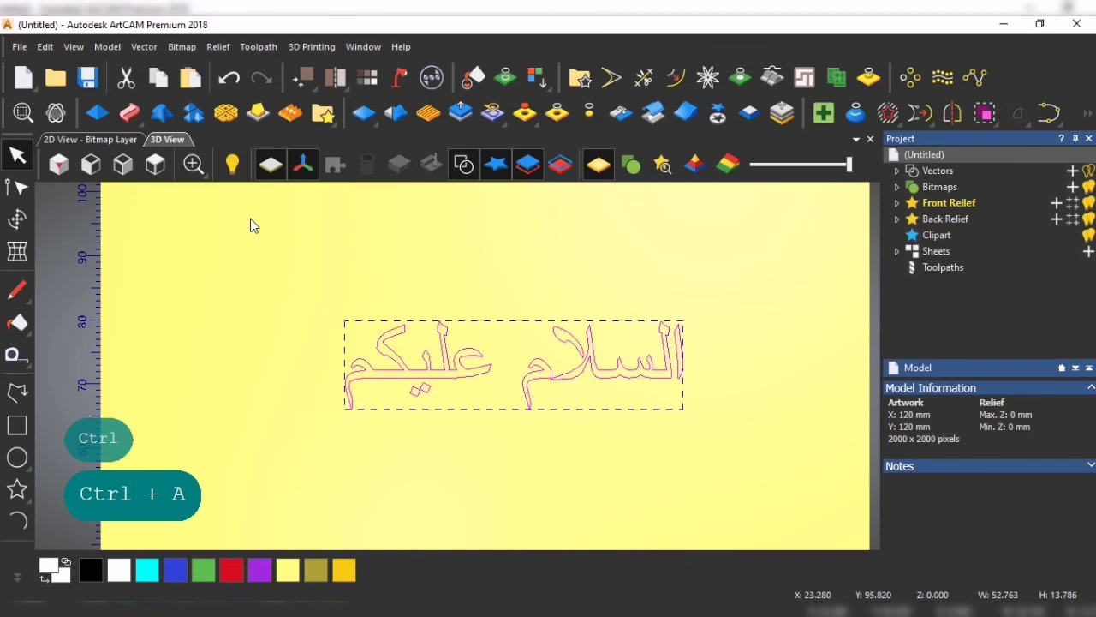
right_click(438, 351)
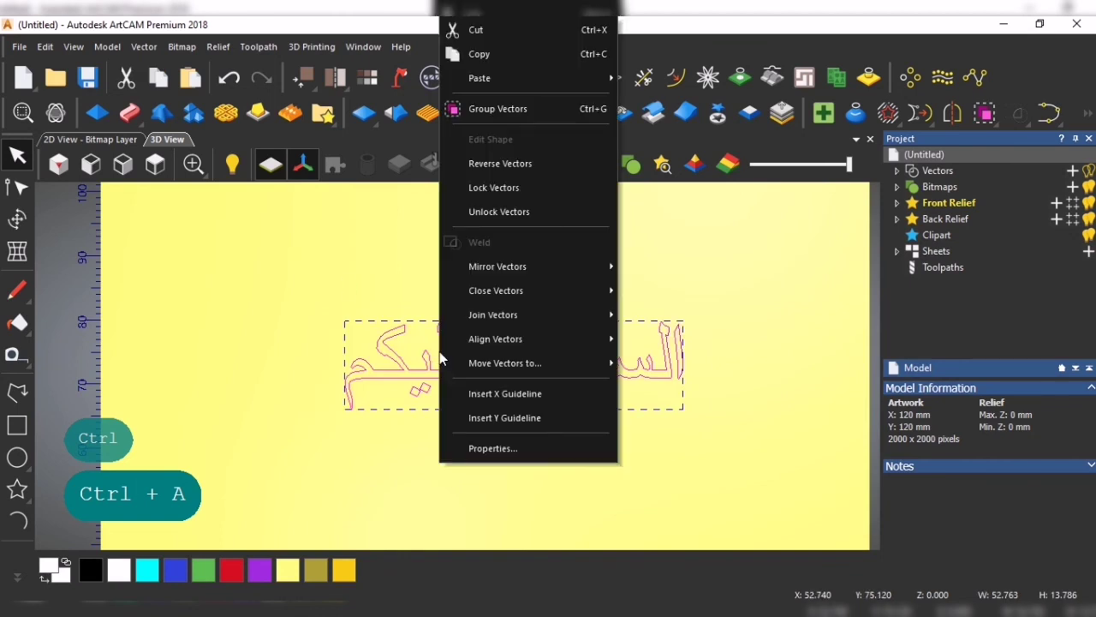
click(538, 109)
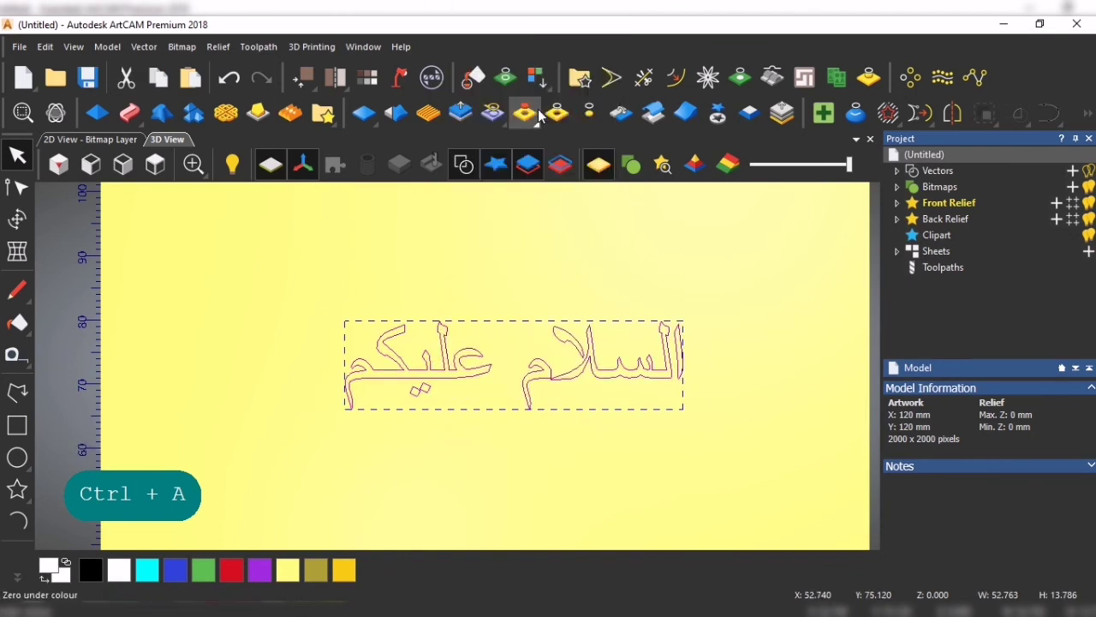